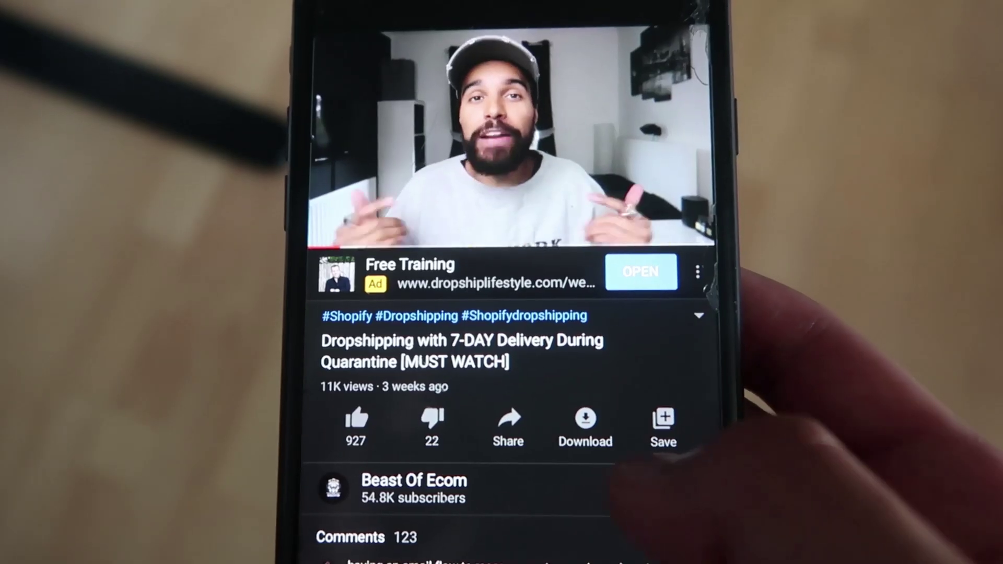
{"action": "left_click", "coordinate": [664, 492]}
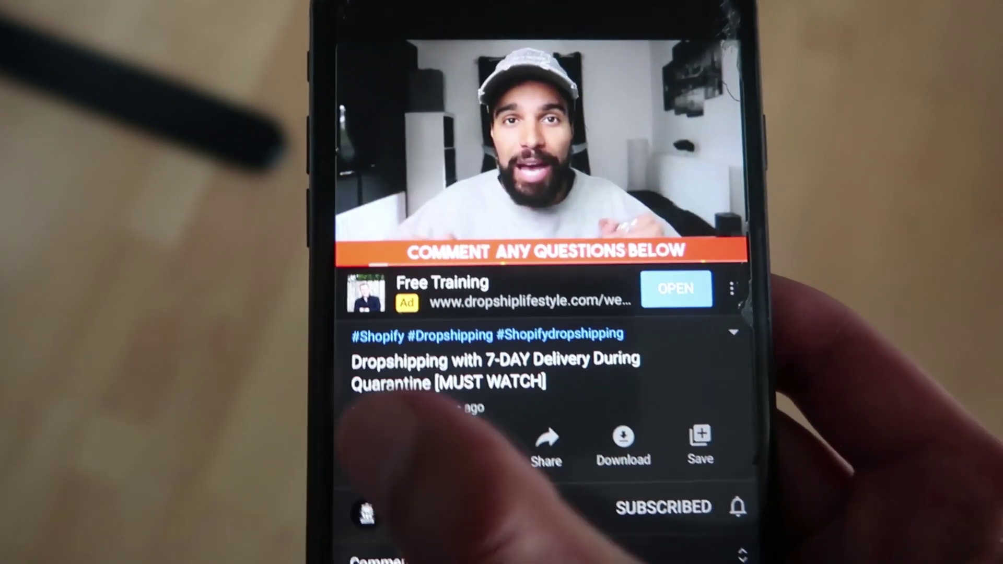
{"action": "left_click", "coordinate": [374, 426]}
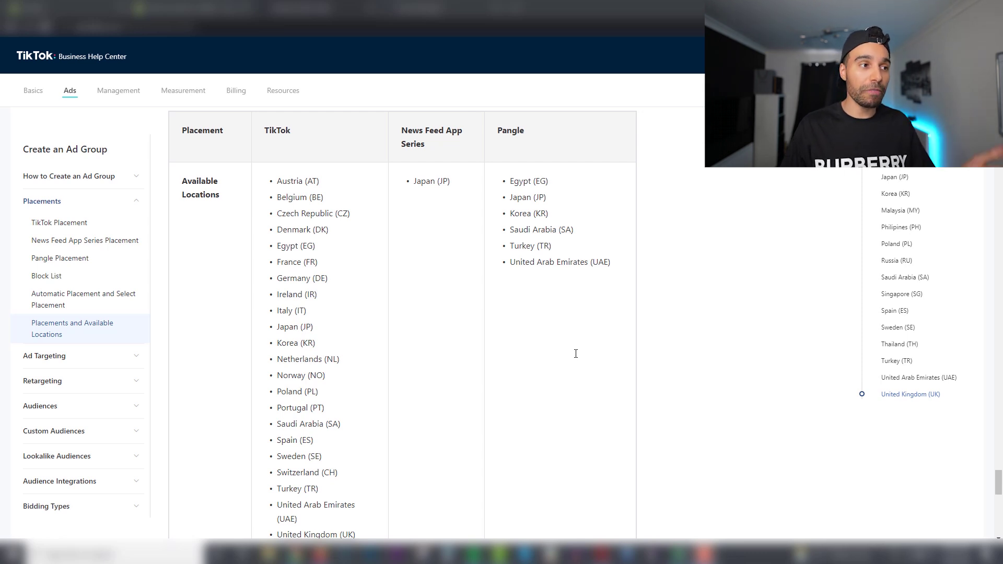
Step: Examine the United Kingdom (UK) table of TikTok placement locations down to its United Kingdom entry
{"action": "scroll", "coordinate": [271, 243], "scroll_direction": "up", "scroll_amount": 2}
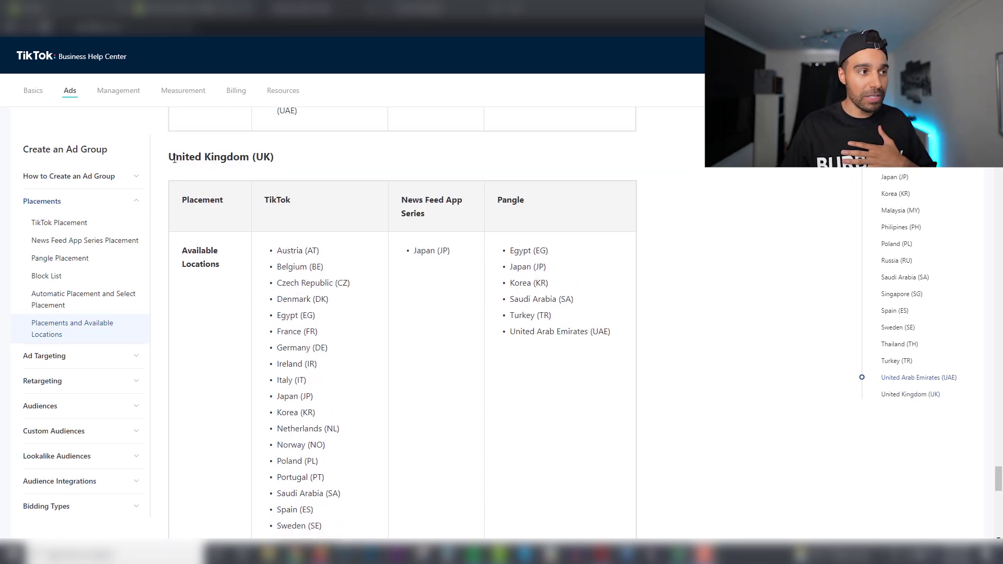
{"action": "left_click_drag", "start_coordinate": [174, 159], "coordinate": [245, 158]}
{"action": "scroll", "coordinate": [327, 249], "scroll_direction": "down", "scroll_amount": 4}
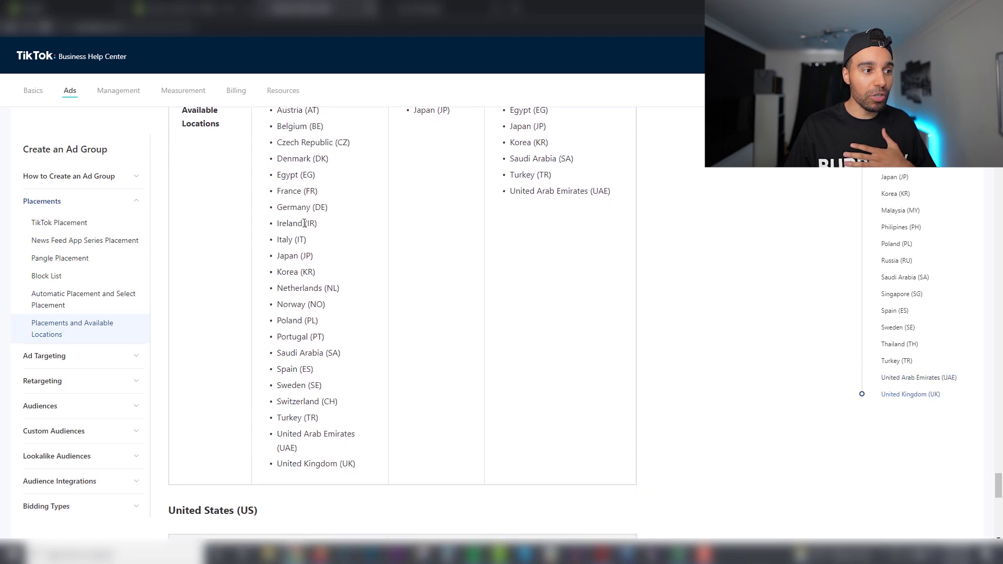
{"action": "scroll", "coordinate": [324, 271], "scroll_direction": "down", "scroll_amount": 2}
{"action": "scroll", "coordinate": [371, 430], "scroll_direction": "up", "scroll_amount": 2}
{"action": "left_click_drag", "start_coordinate": [366, 462], "coordinate": [302, 464]}
{"action": "scroll", "coordinate": [309, 455], "scroll_direction": "down", "scroll_amount": 3}
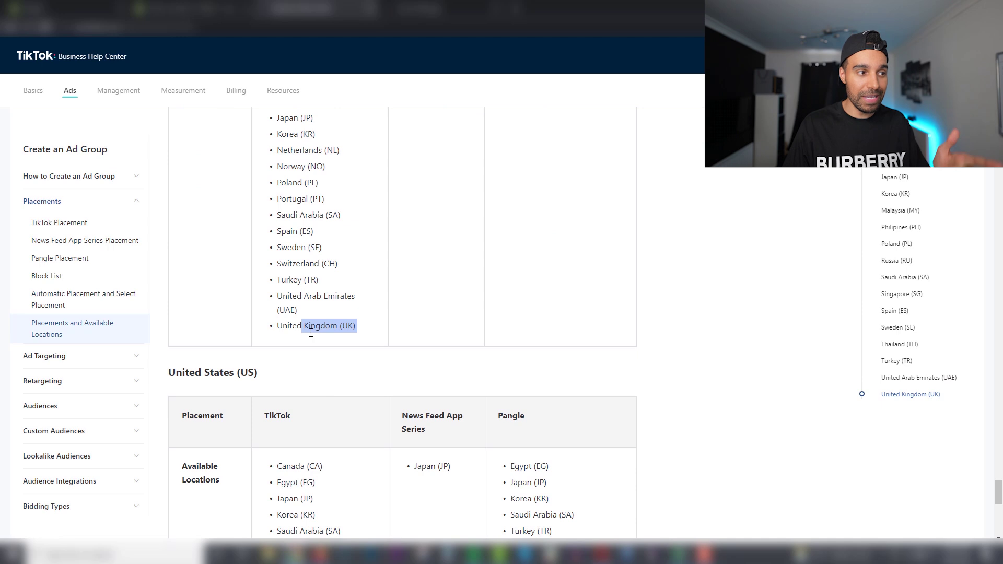
Step: Examine the United States (US) table of TikTok placement locations, highlighting the Canada and United States entries and the table's heading
{"action": "scroll", "coordinate": [311, 333], "scroll_direction": "down", "scroll_amount": 3}
{"action": "left_click_drag", "start_coordinate": [277, 329], "coordinate": [317, 329]}
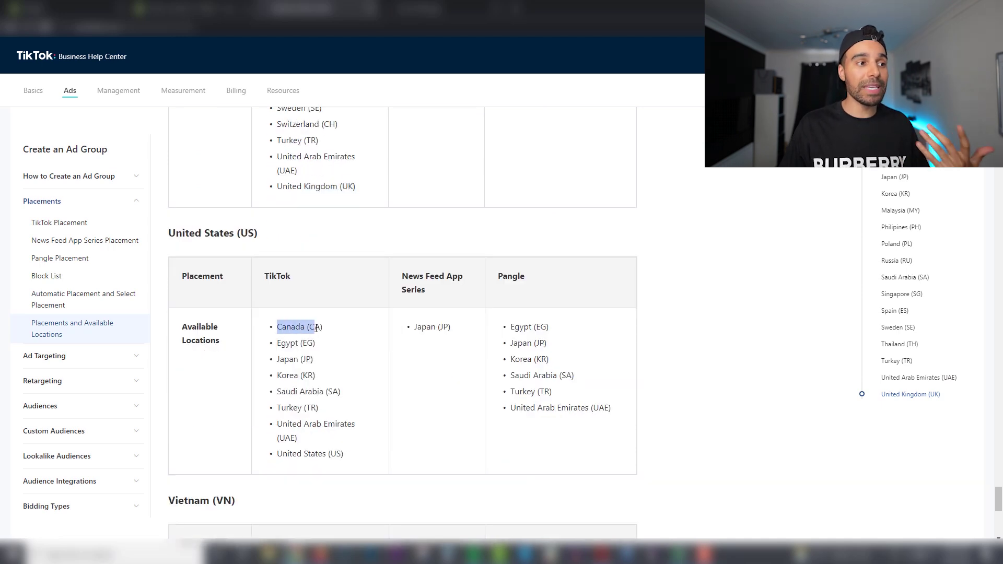
{"action": "scroll", "coordinate": [320, 372], "scroll_direction": "down", "scroll_amount": 1}
{"action": "left_click_drag", "start_coordinate": [344, 385], "coordinate": [280, 385]}
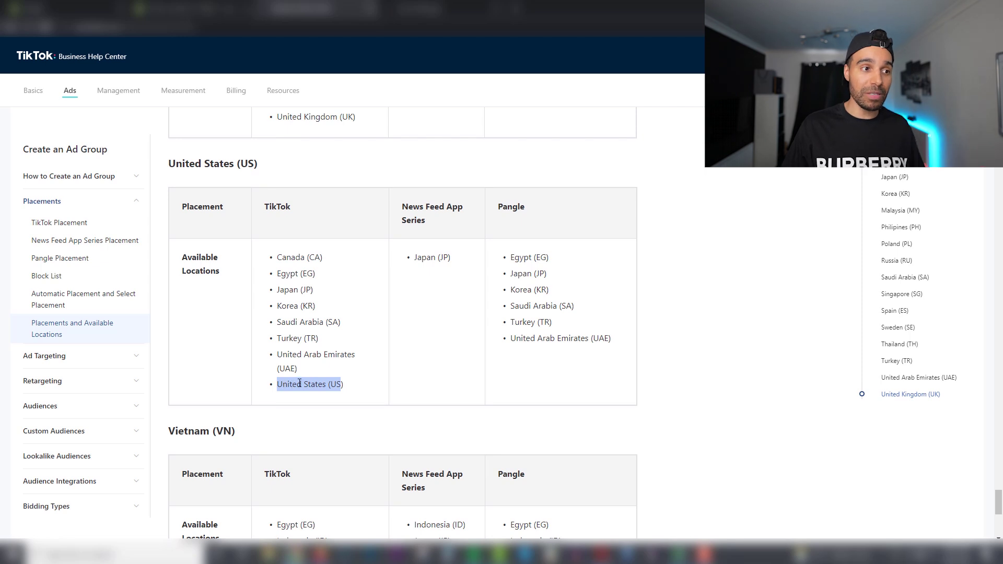
{"action": "scroll", "coordinate": [300, 383], "scroll_direction": "up", "scroll_amount": 1}
{"action": "scroll", "coordinate": [303, 377], "scroll_direction": "up", "scroll_amount": 1}
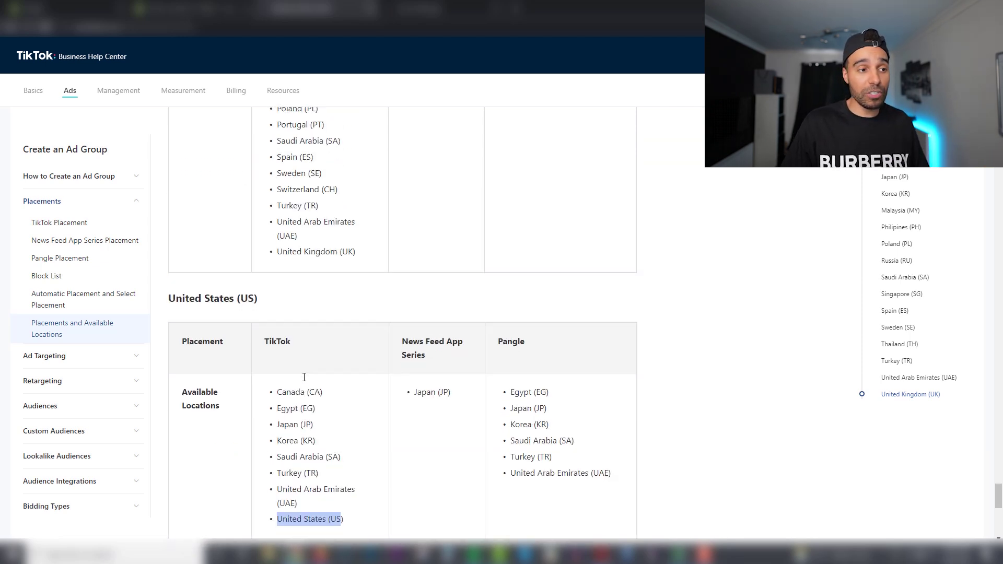
{"action": "scroll", "coordinate": [304, 377], "scroll_direction": "down", "scroll_amount": 1}
{"action": "scroll", "coordinate": [304, 378], "scroll_direction": "up", "scroll_amount": 1}
{"action": "scroll", "coordinate": [275, 336], "scroll_direction": "down", "scroll_amount": 1}
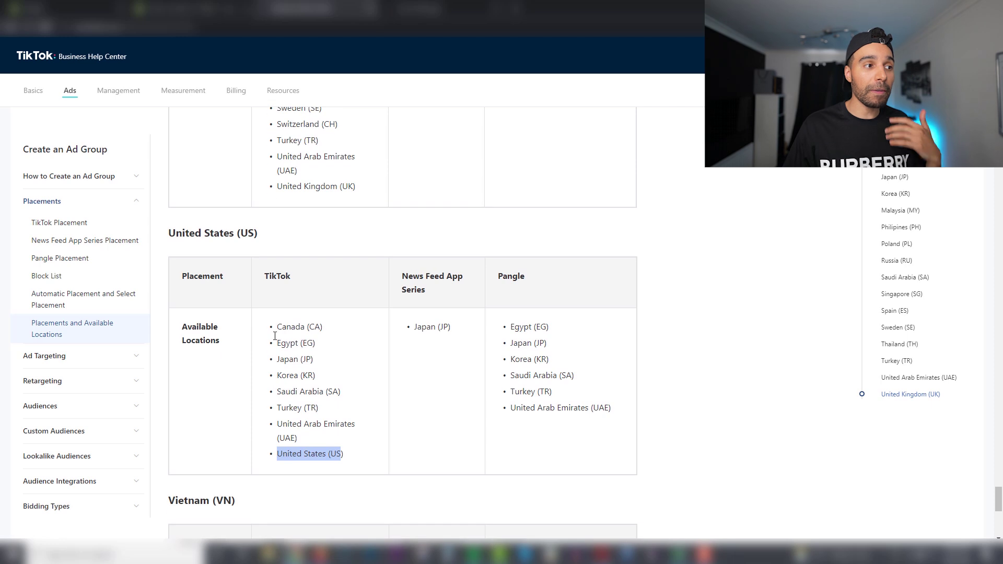
{"action": "left_click_drag", "start_coordinate": [168, 233], "coordinate": [234, 231]}
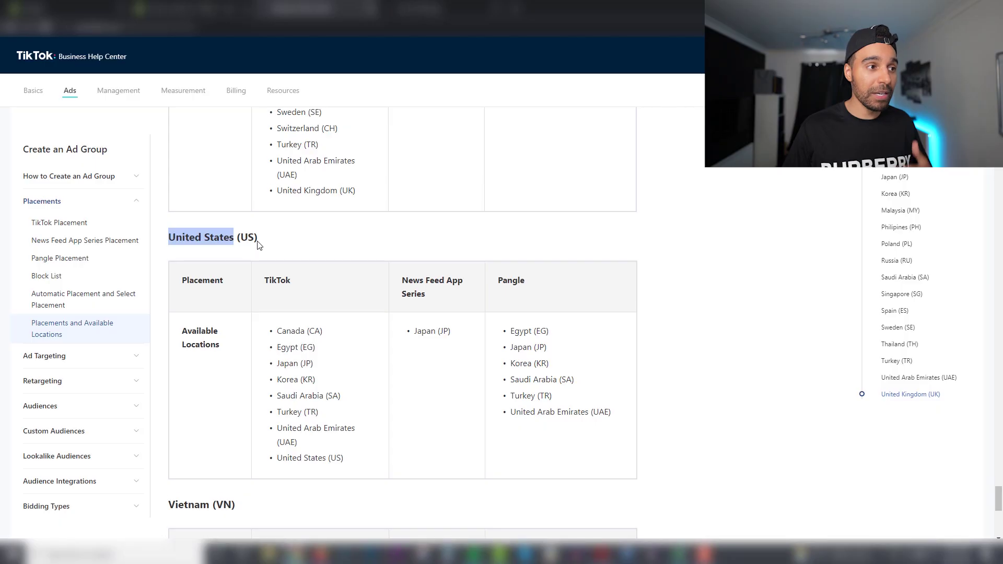
{"action": "scroll", "coordinate": [259, 245], "scroll_direction": "up", "scroll_amount": 3}
{"action": "scroll", "coordinate": [259, 246], "scroll_direction": "down", "scroll_amount": 3}
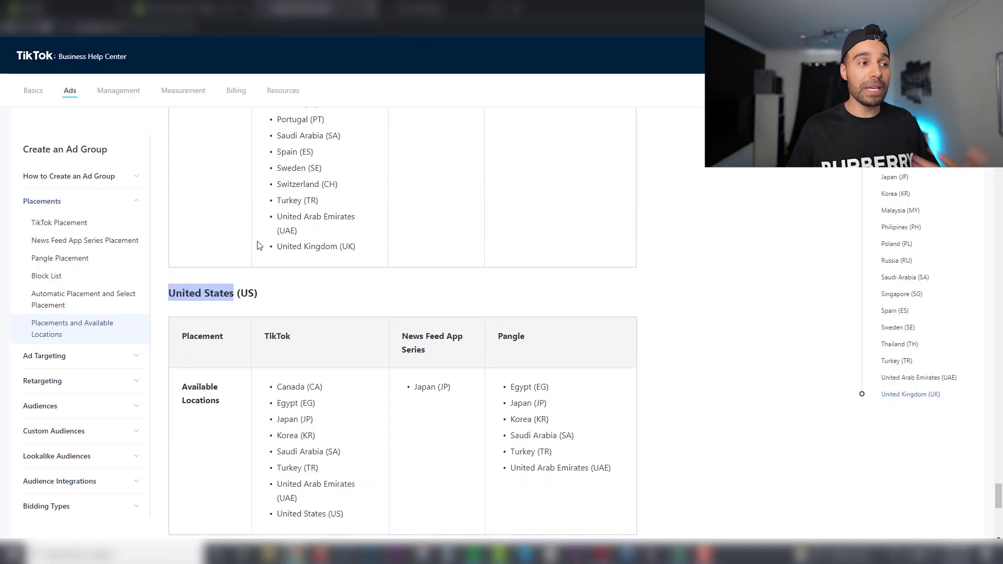
{"action": "left_click", "coordinate": [276, 252]}
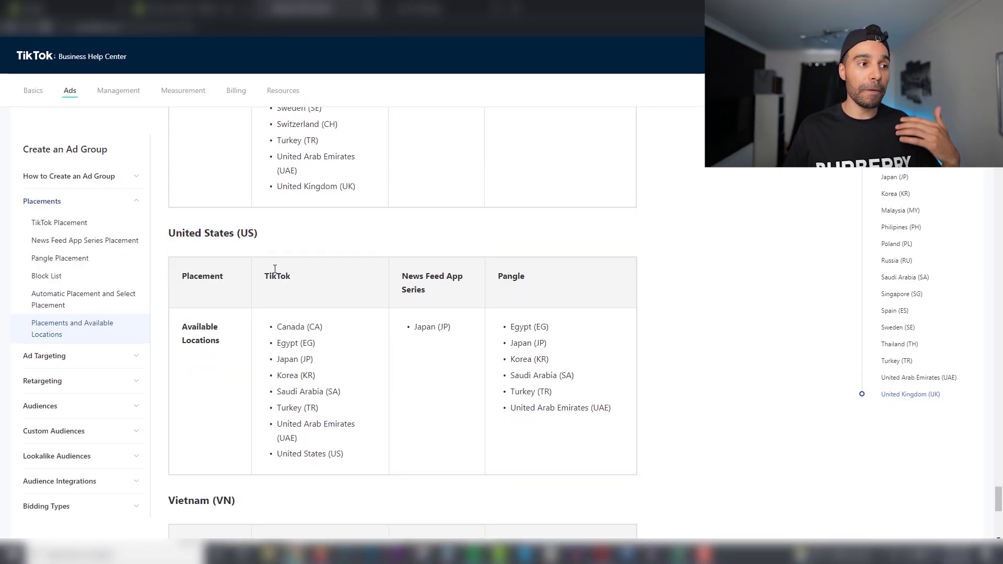
{"action": "scroll", "coordinate": [296, 308], "scroll_direction": "up", "scroll_amount": 2}
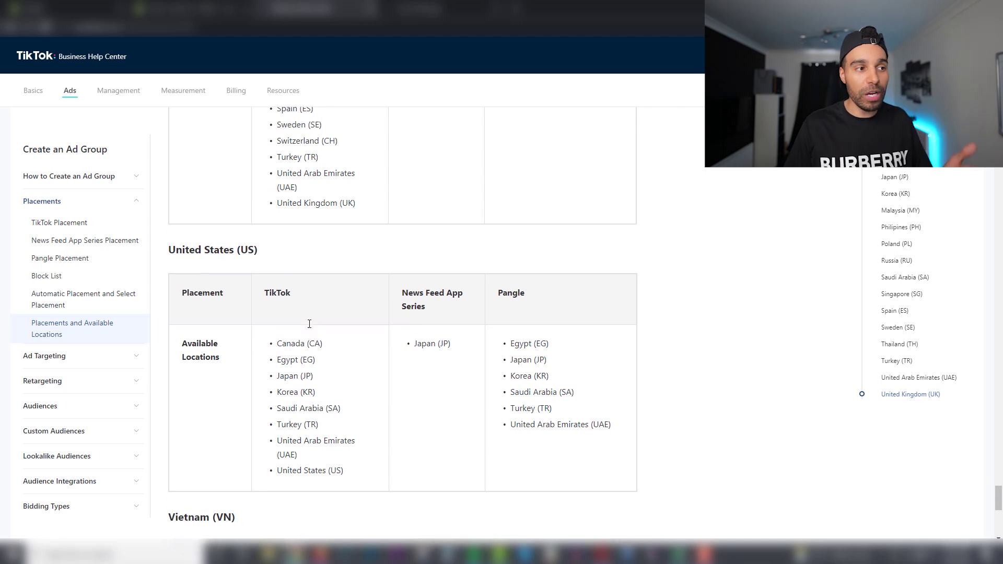
{"action": "scroll", "coordinate": [296, 307], "scroll_direction": "down", "scroll_amount": 2}
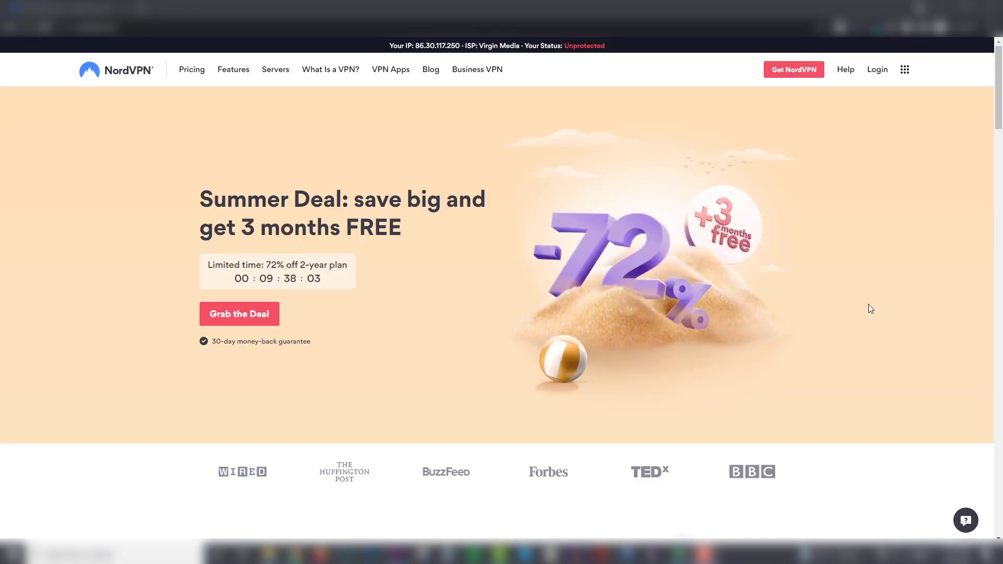
Step: Look through the NordVPN home page
{"action": "scroll", "coordinate": [871, 309], "scroll_direction": "down", "scroll_amount": 15}
{"action": "scroll", "coordinate": [870, 308], "scroll_direction": "down", "scroll_amount": 5}
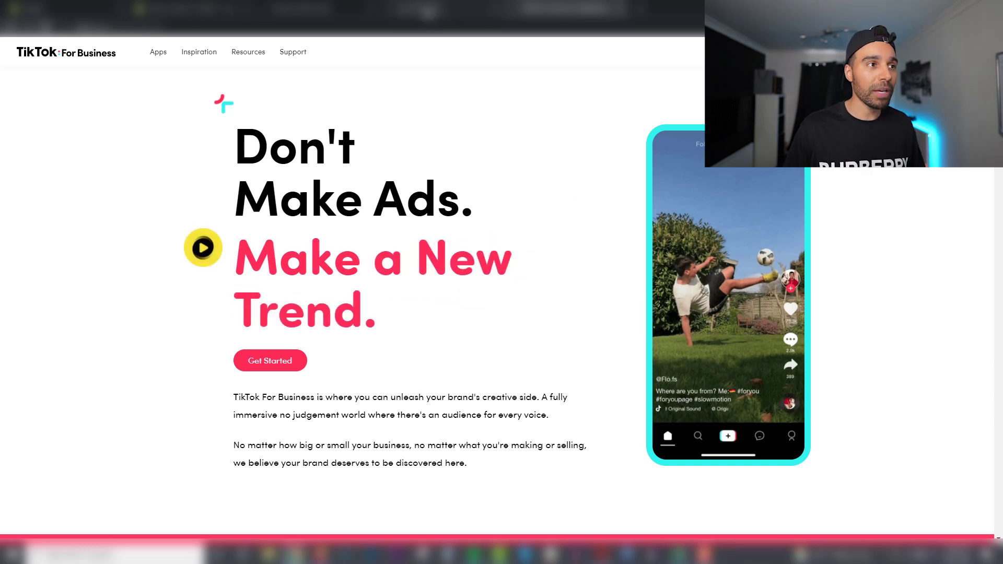
Step: Switch to TikTok Ads Manager and open the Website Pixel management page from the event assets
{"action": "left_click", "coordinate": [422, 8]}
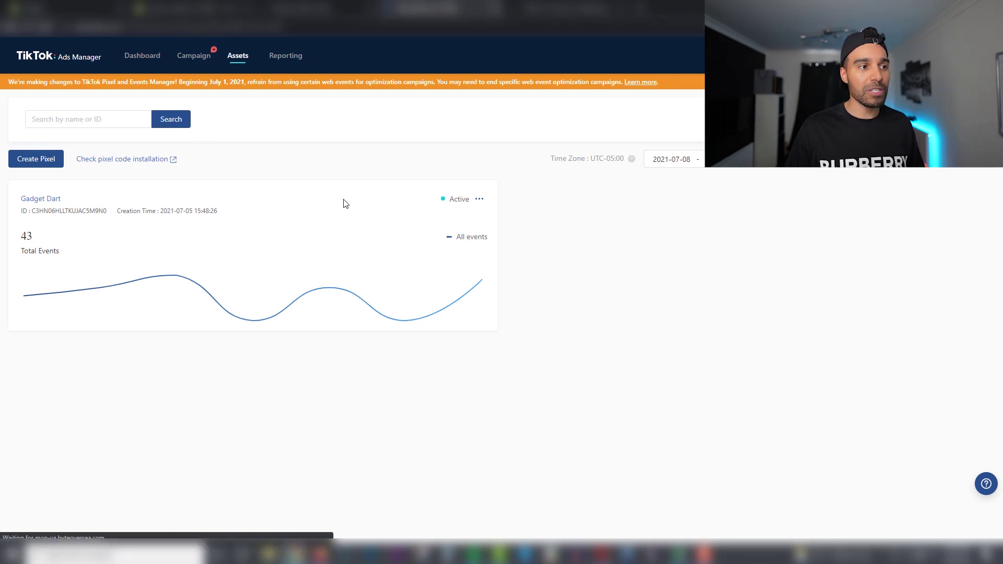
{"action": "left_click", "coordinate": [486, 237]}
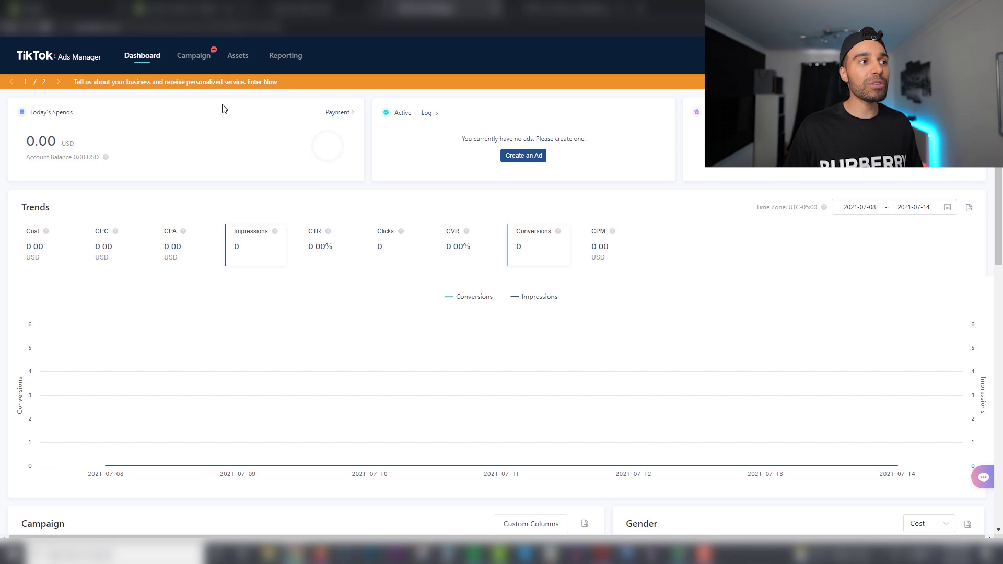
{"action": "mouse_move", "coordinate": [238, 58]}
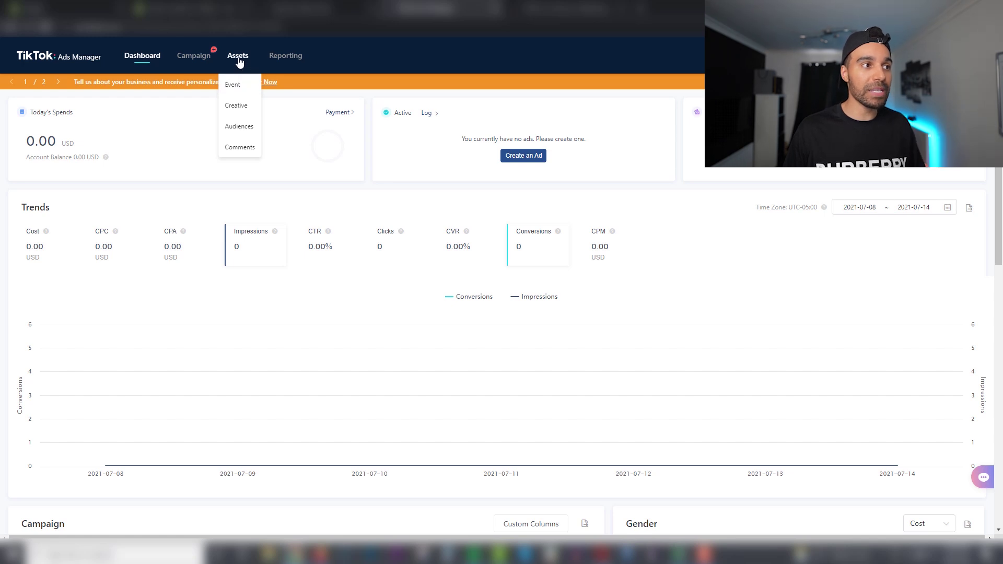
{"action": "left_click", "coordinate": [234, 85]}
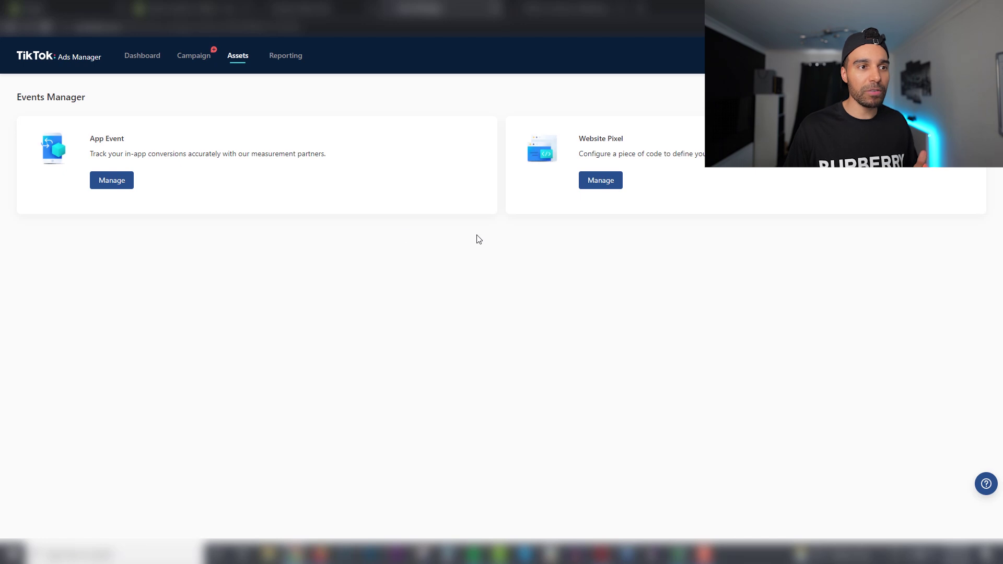
{"action": "triple_click", "coordinate": [603, 143]}
{"action": "left_click", "coordinate": [595, 182]}
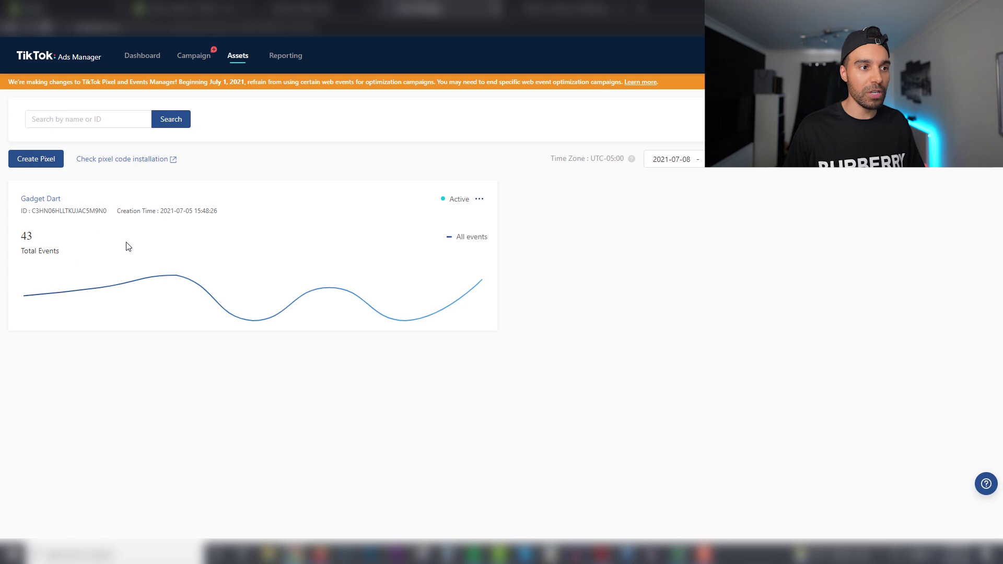
Step: Create a pixel named Test, installed by 3rd party tool with Shopify as the partner, up to the account connection instructions
{"action": "left_click", "coordinate": [37, 163]}
{"action": "left_click", "coordinate": [392, 236]}
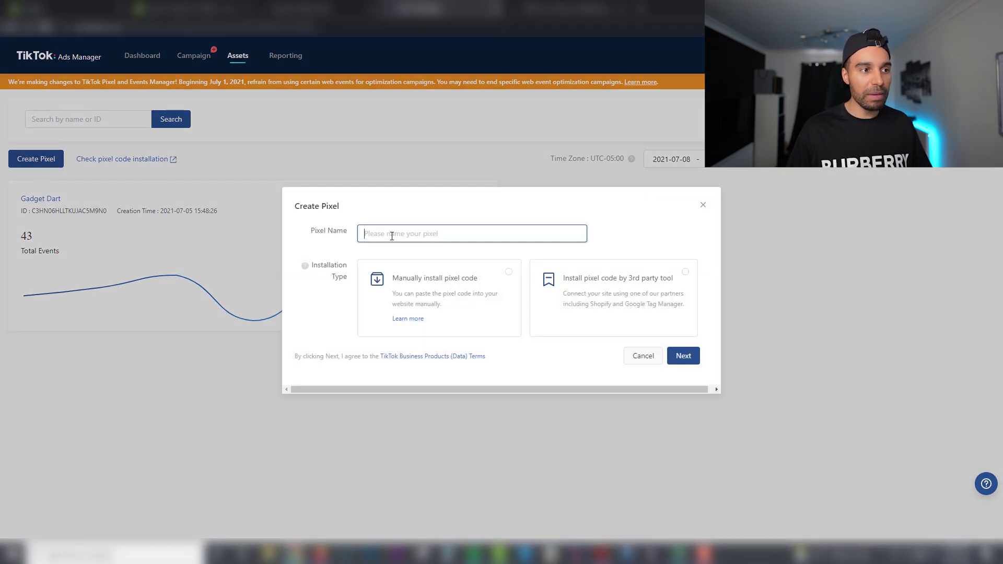
{"action": "type", "text": "Test"}
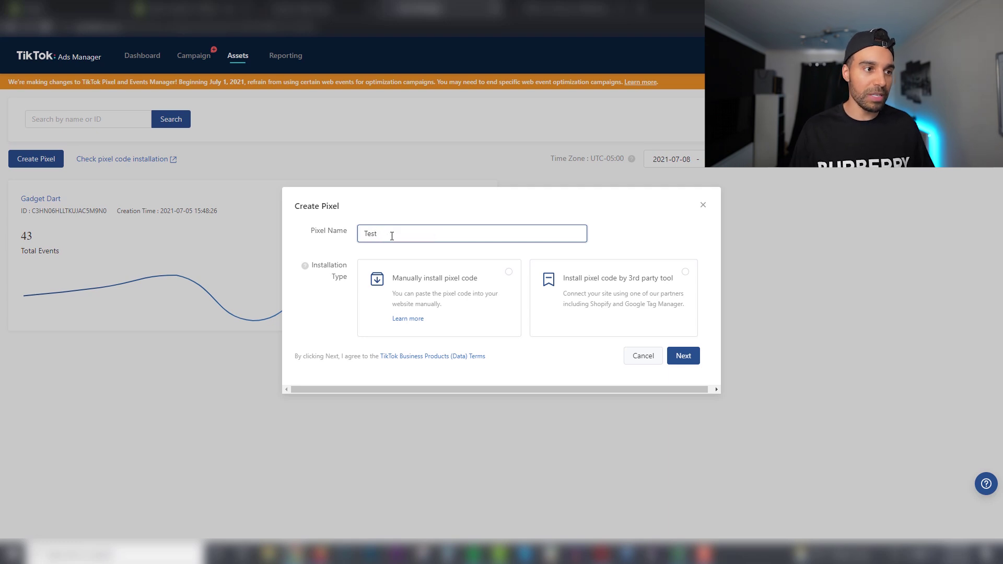
{"action": "left_click", "coordinate": [665, 292]}
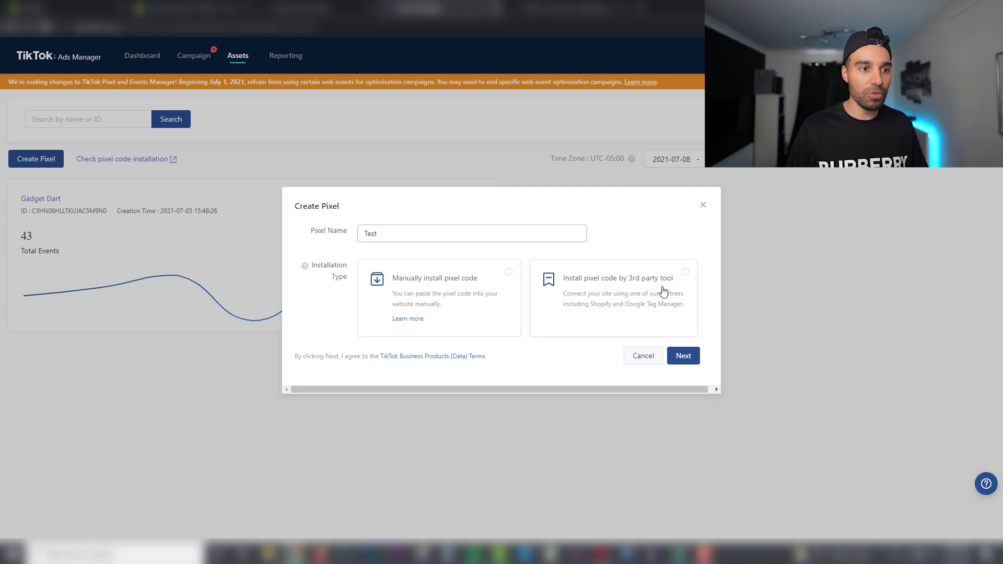
{"action": "left_click", "coordinate": [686, 357]}
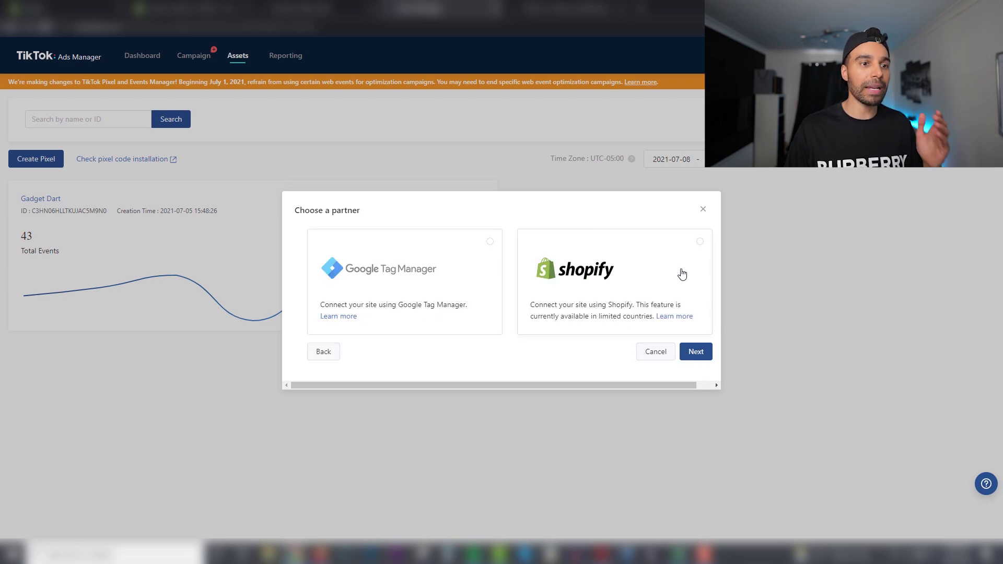
{"action": "left_click", "coordinate": [692, 259]}
{"action": "left_click", "coordinate": [695, 348]}
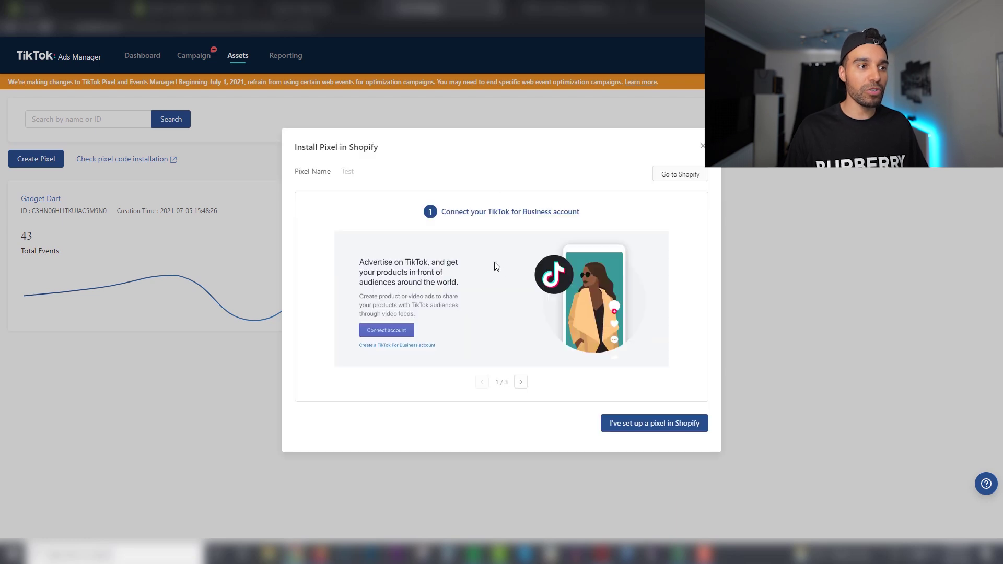
{"action": "left_click_drag", "start_coordinate": [580, 212], "coordinate": [451, 222]}
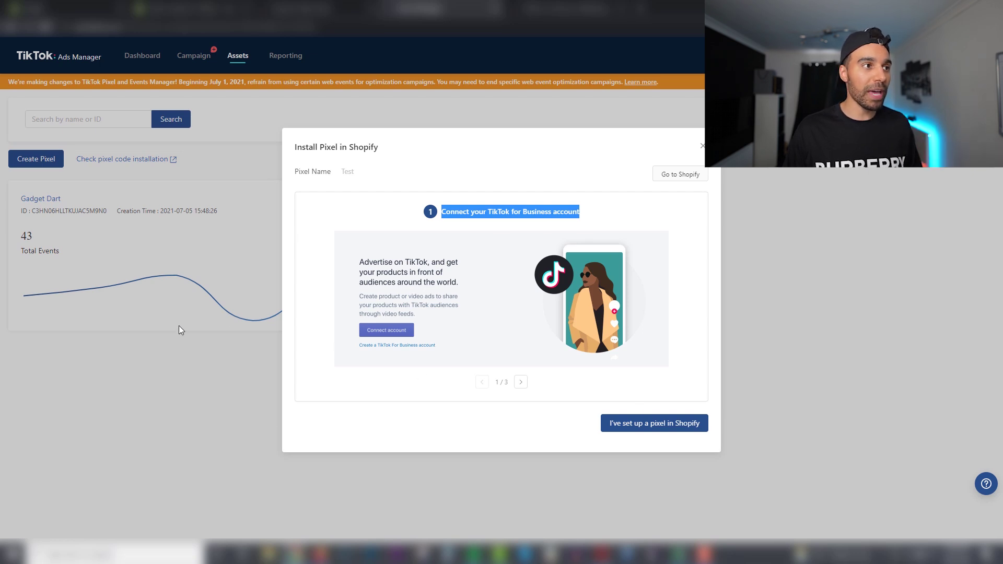
Step: Switch to the Shopify App Store, locate the TikTok app by TikTok Inc., and review the TikTok channel's settings in Shopify
{"action": "left_click", "coordinate": [209, 10]}
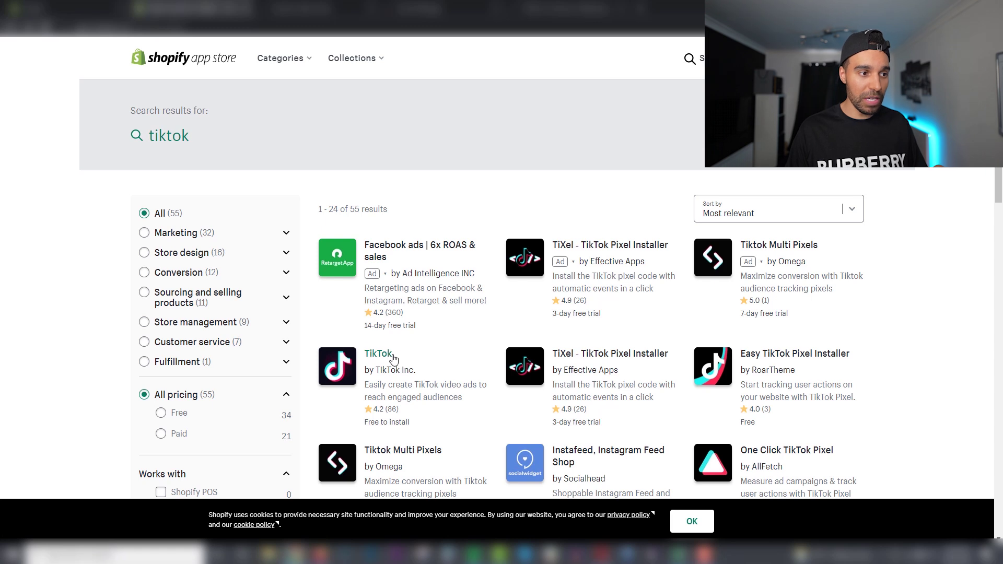
{"action": "left_click_drag", "start_coordinate": [391, 356], "coordinate": [364, 355]}
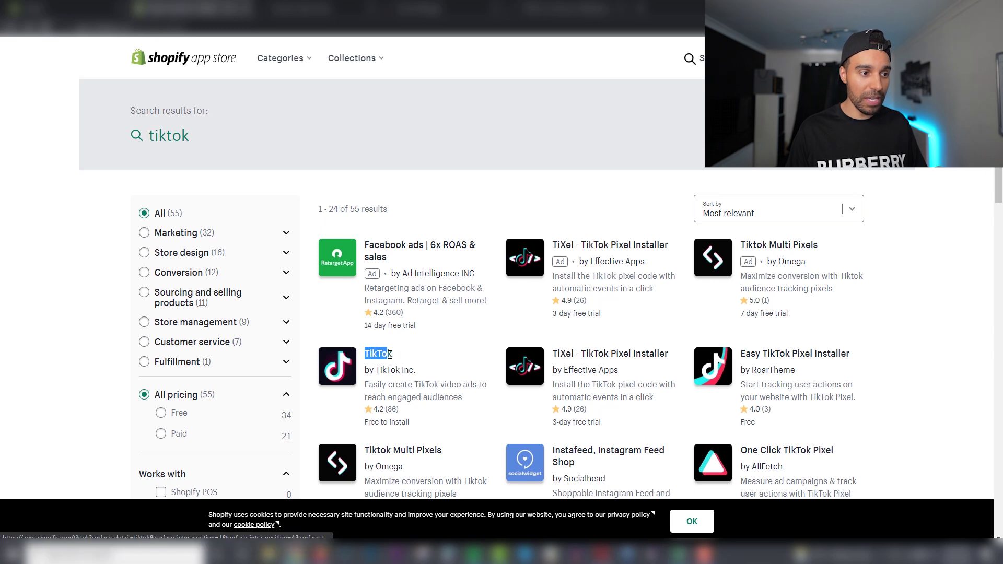
{"action": "left_click", "coordinate": [426, 410]}
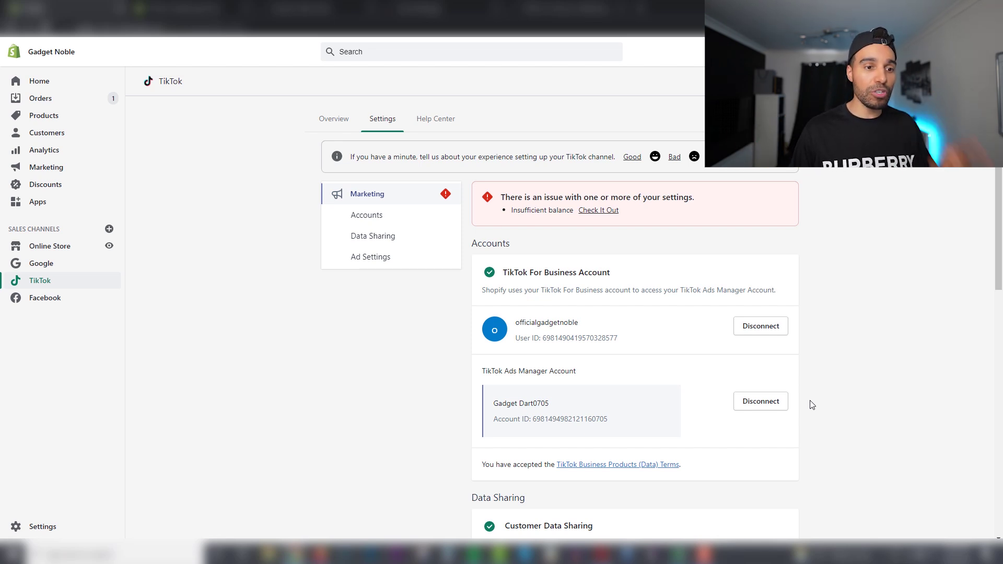
{"action": "scroll", "coordinate": [746, 203], "scroll_direction": "down", "scroll_amount": 7}
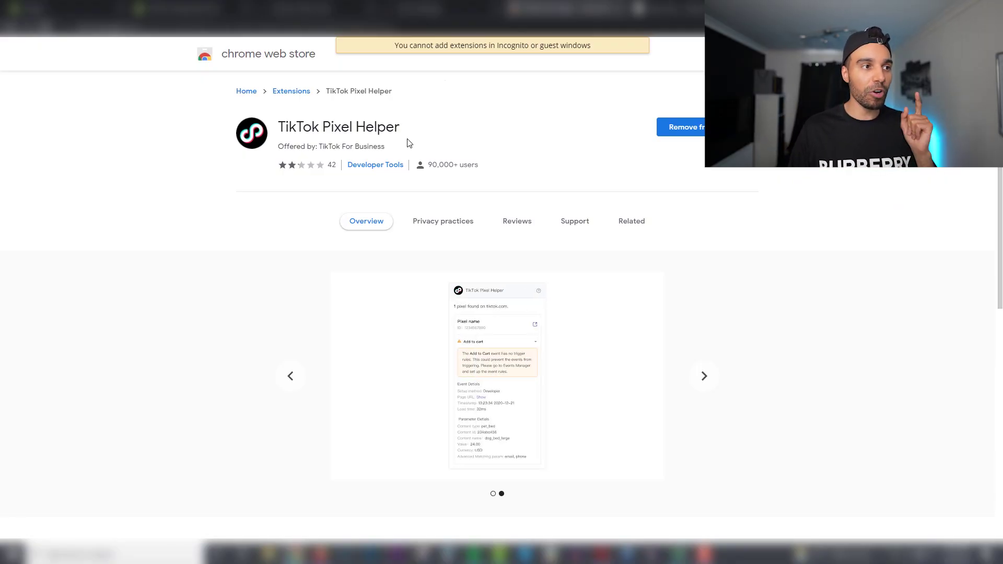
Step: Check the tracking pixel on the store's diaper bag page with the TikTok Pixel Helper extension, expanding the Page View event details
{"action": "left_click_drag", "start_coordinate": [409, 143], "coordinate": [378, 128]}
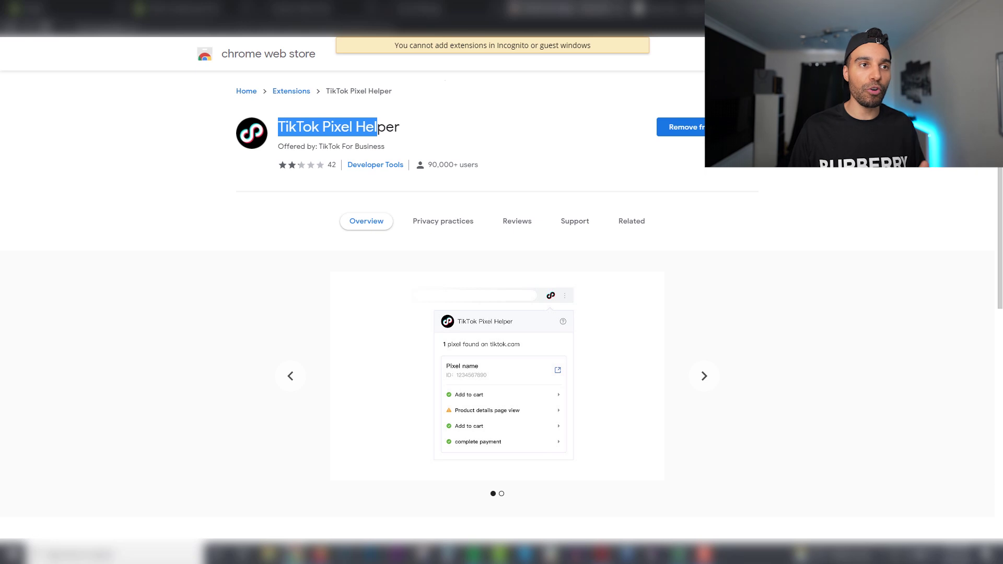
{"action": "left_click", "coordinate": [685, 13]}
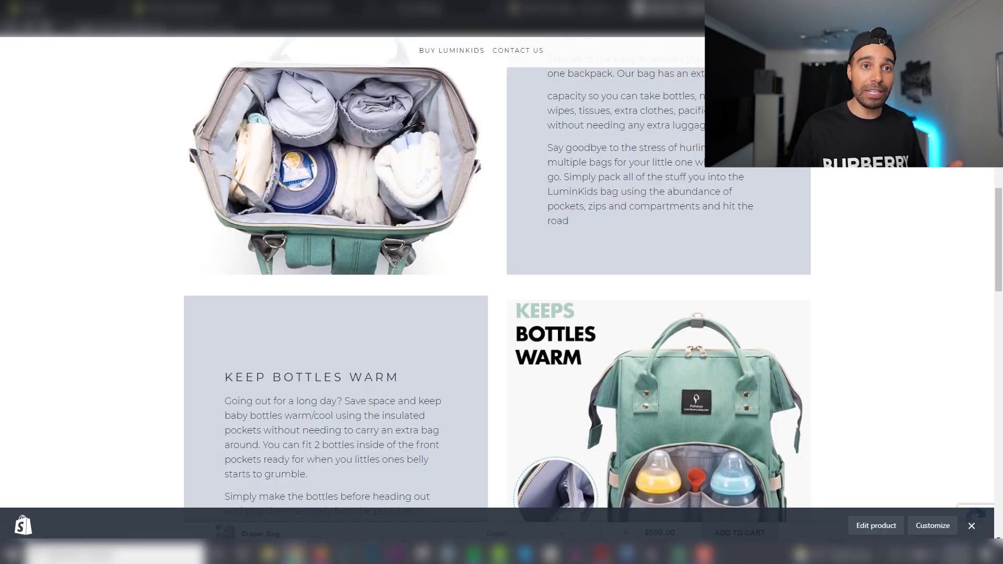
{"action": "left_click", "coordinate": [906, 26]}
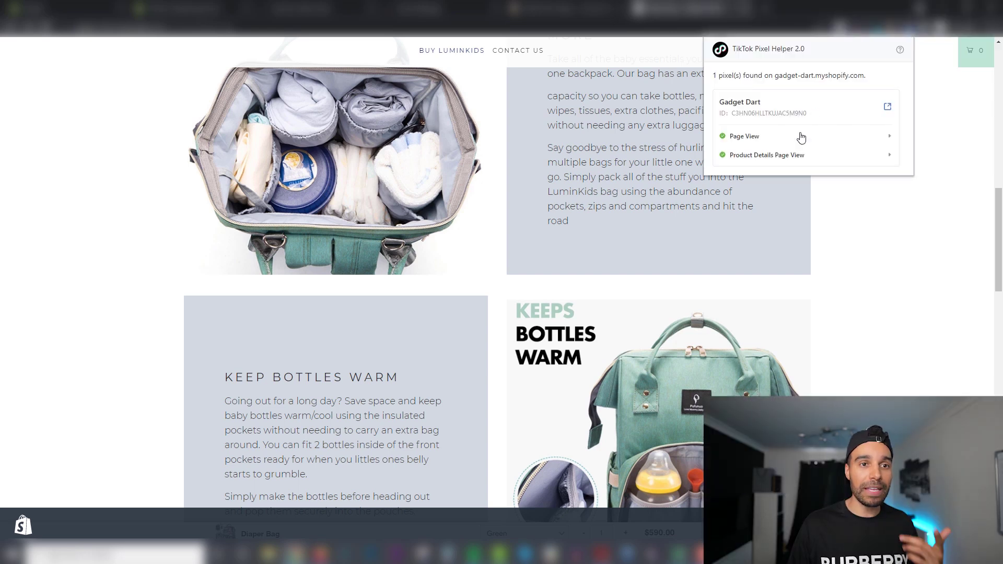
{"action": "left_click", "coordinate": [888, 138]}
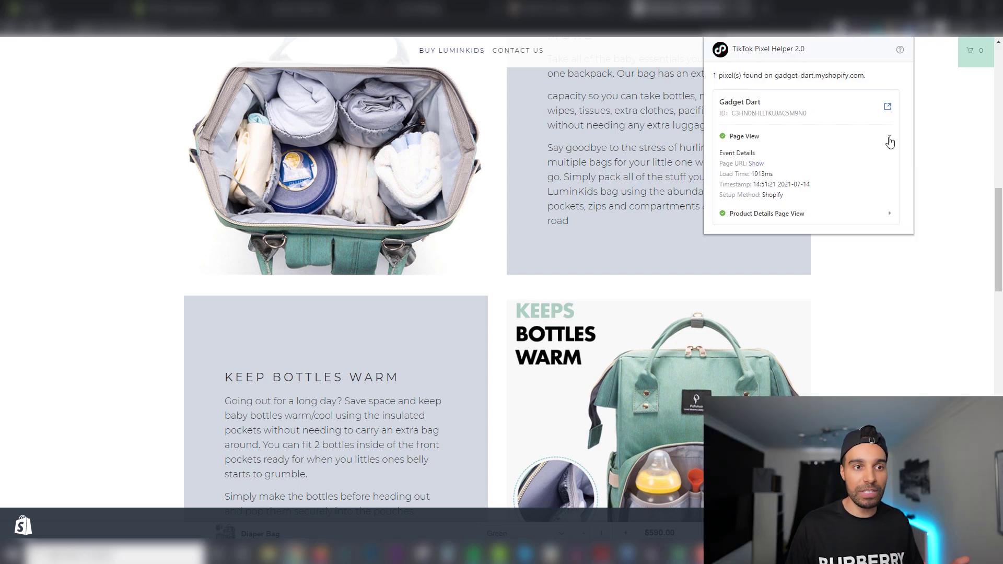
{"action": "left_click", "coordinate": [869, 293]}
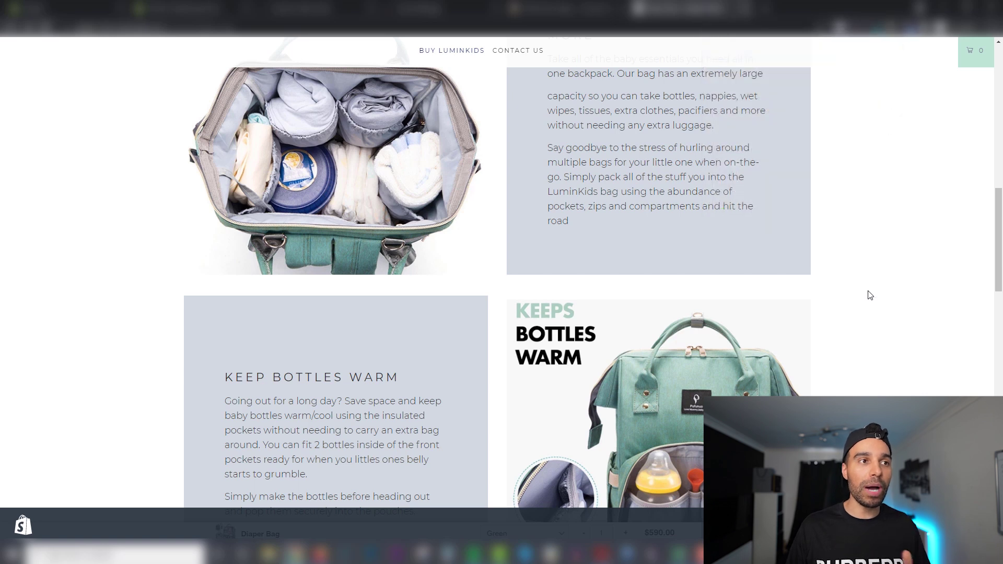
Step: Switch back to TikTok Ads Manager and confirm that the Test pixel has been set up in Shopify
{"action": "left_click", "coordinate": [442, 8]}
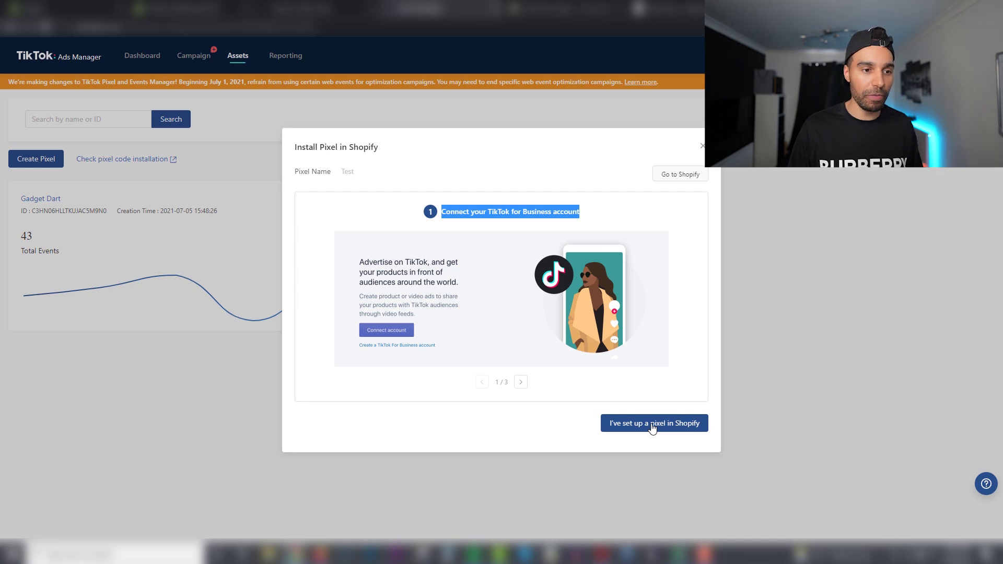
{"action": "left_click", "coordinate": [652, 426]}
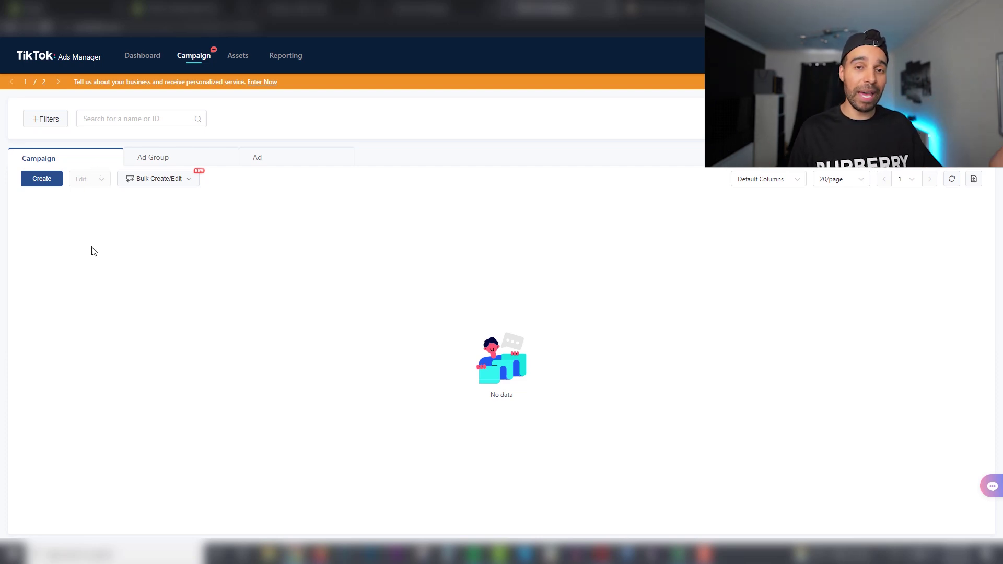
Step: View the ad group and ad levels of the campaign overview, then return to the campaign level
{"action": "left_click", "coordinate": [161, 165]}
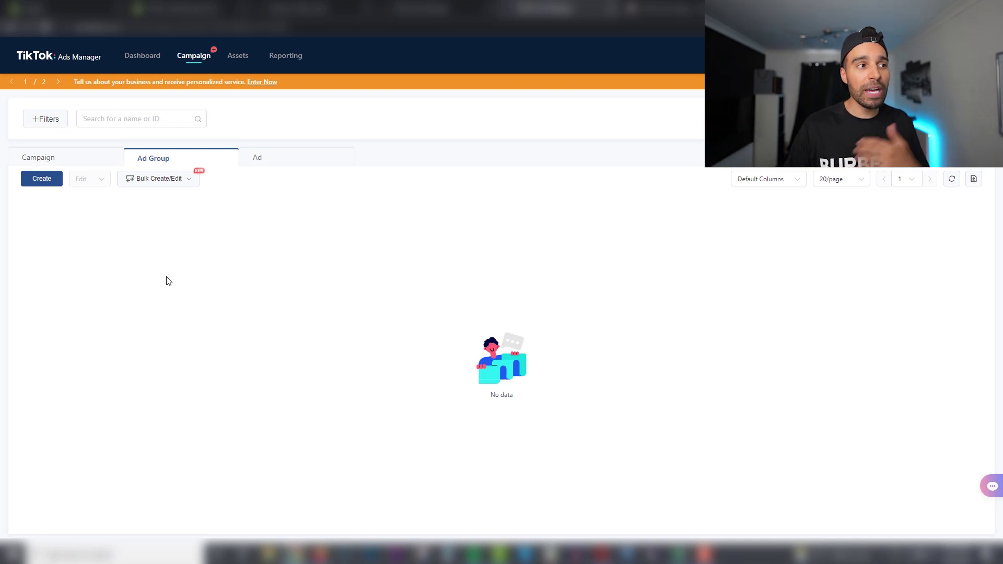
{"action": "left_click", "coordinate": [297, 164]}
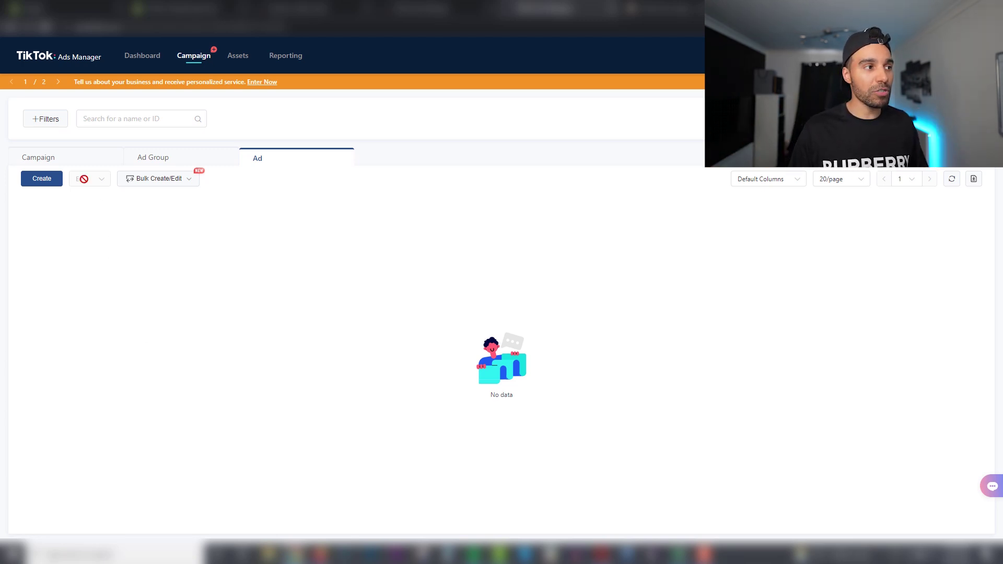
{"action": "left_click", "coordinate": [73, 159]}
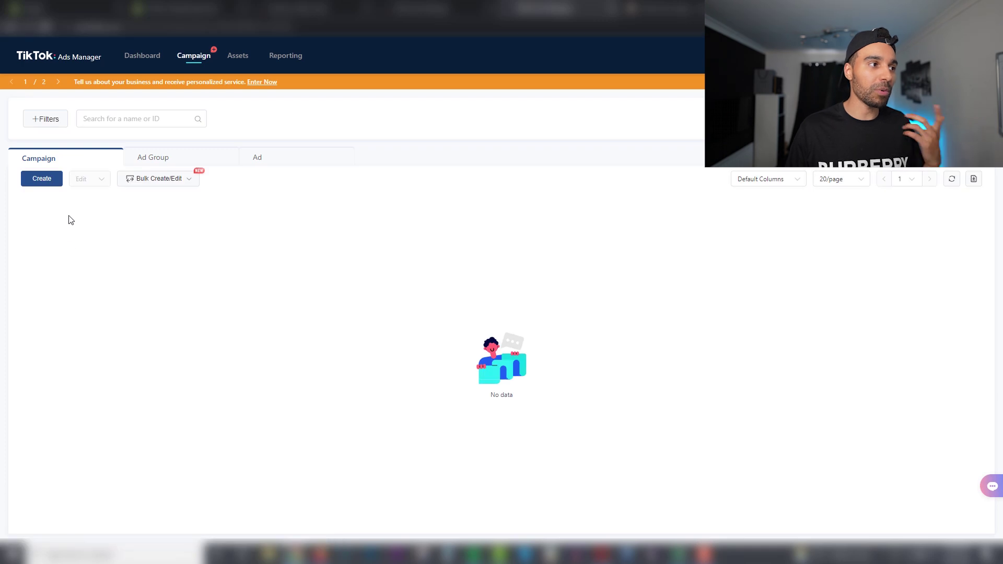
Step: Create a new campaign, starting over instead of resuming the last edit, with Conversions as the advertising objective
{"action": "left_click", "coordinate": [42, 179]}
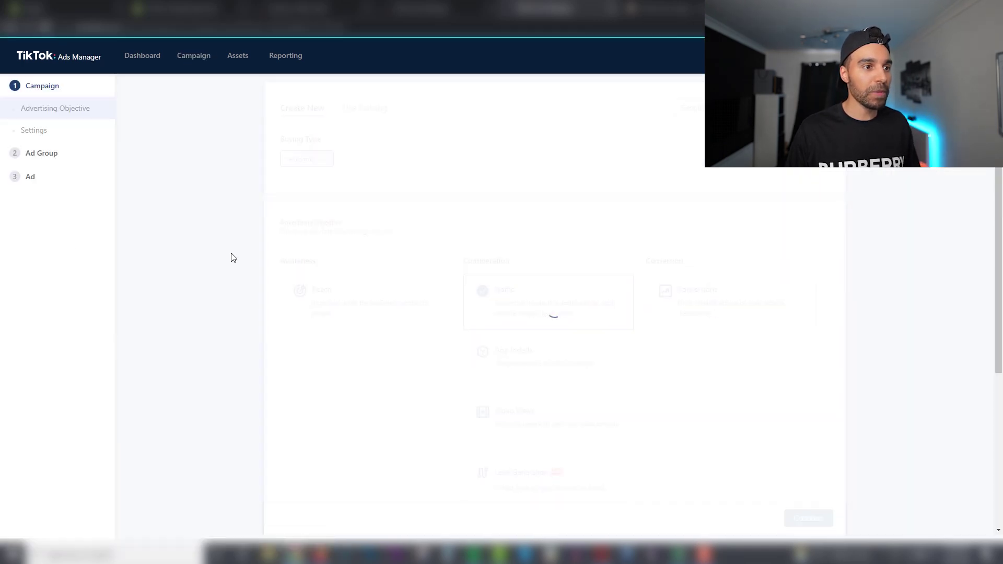
{"action": "left_click", "coordinate": [693, 304]}
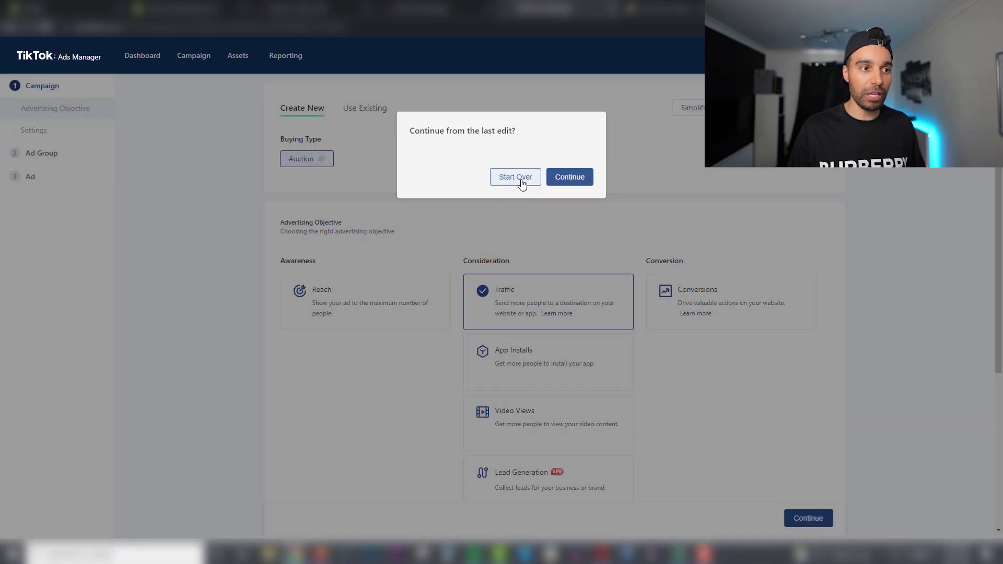
{"action": "left_click", "coordinate": [519, 179]}
{"action": "left_click", "coordinate": [700, 305]}
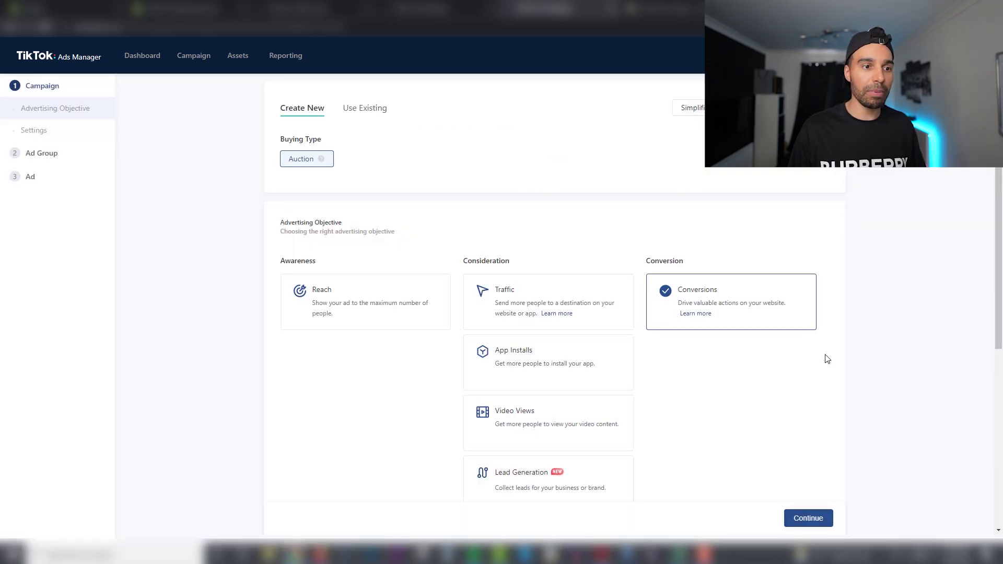
Step: Name the campaign Test Product and proceed to the ad group setup
{"action": "scroll", "coordinate": [827, 359], "scroll_direction": "down", "scroll_amount": 5}
{"action": "left_click_drag", "start_coordinate": [380, 305], "coordinate": [254, 316]}
{"action": "type", "text": "Test Product"}
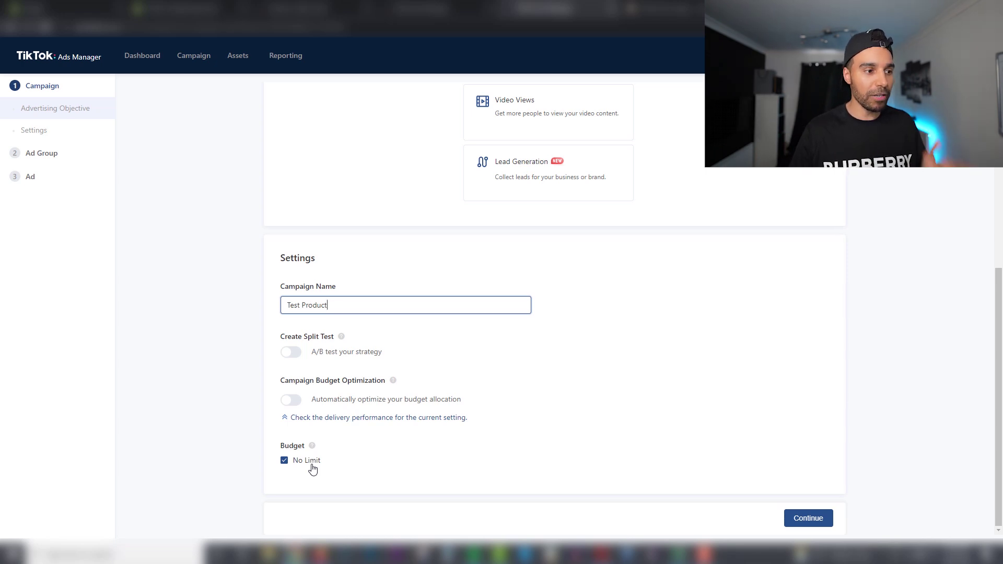
{"action": "left_click", "coordinate": [801, 524]}
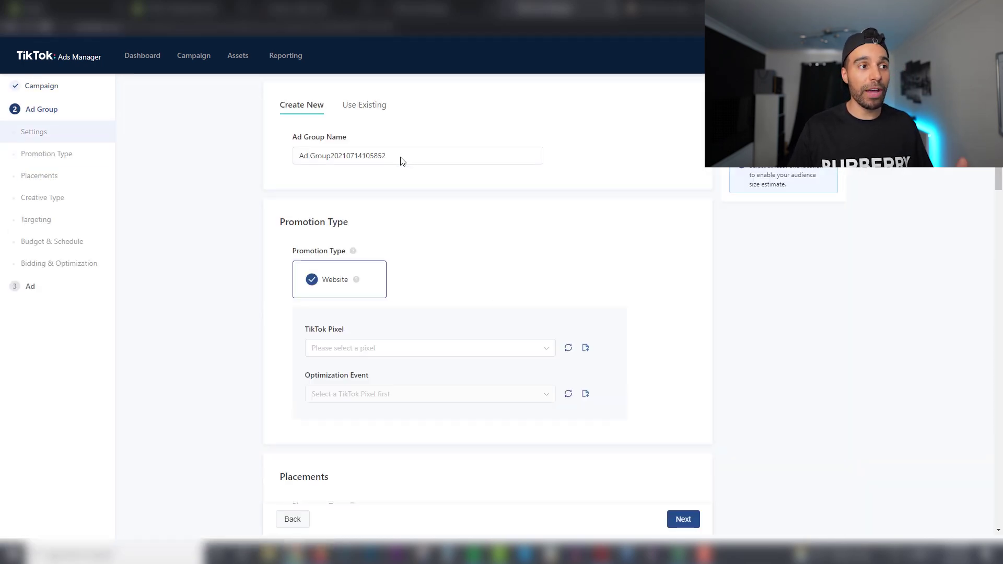
Step: Clear the default ad group name
{"action": "left_click_drag", "start_coordinate": [401, 160], "coordinate": [248, 174]}
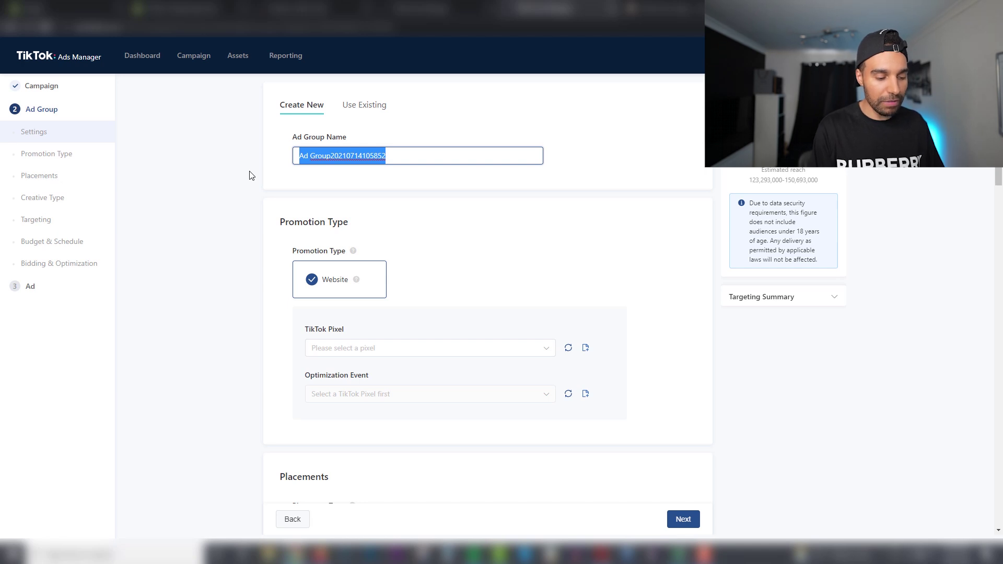
{"action": "type", "text": "2"}
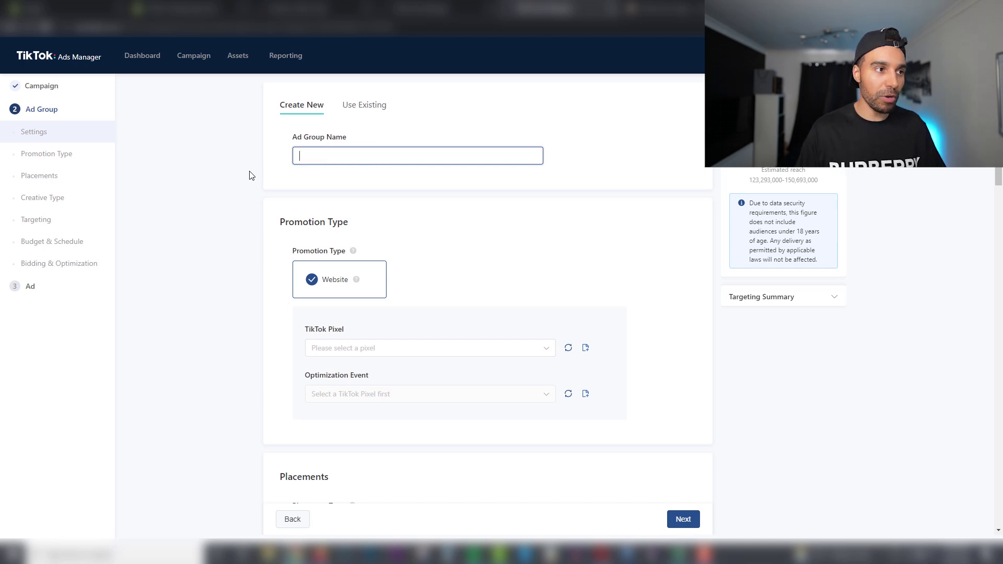
{"action": "left_click", "coordinate": [218, 253]}
Step: Assign the Test pixel to the website promotion and set the optimization event to Complete Payment
{"action": "scroll", "coordinate": [218, 253], "scroll_direction": "down", "scroll_amount": 1}
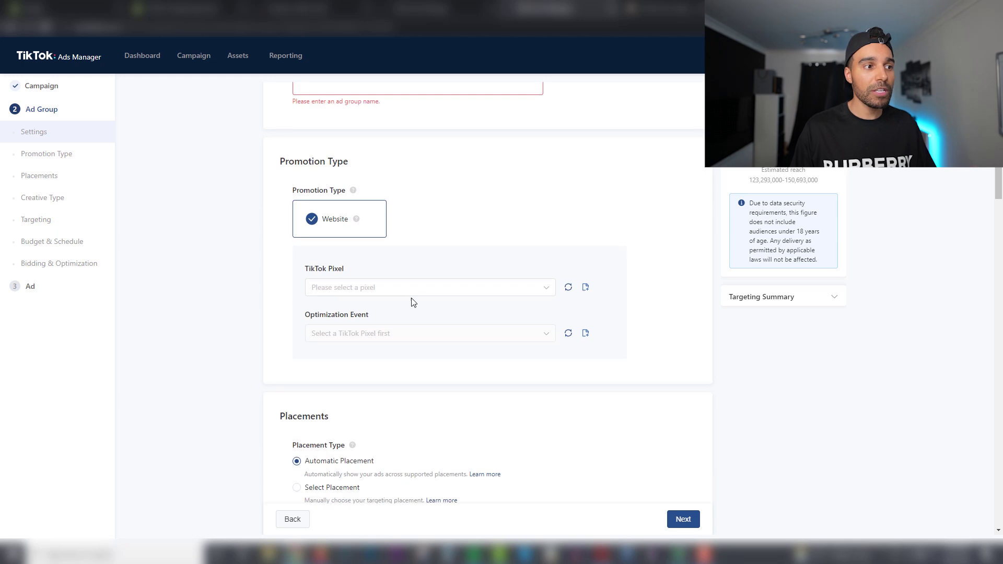
{"action": "left_click", "coordinate": [440, 291]}
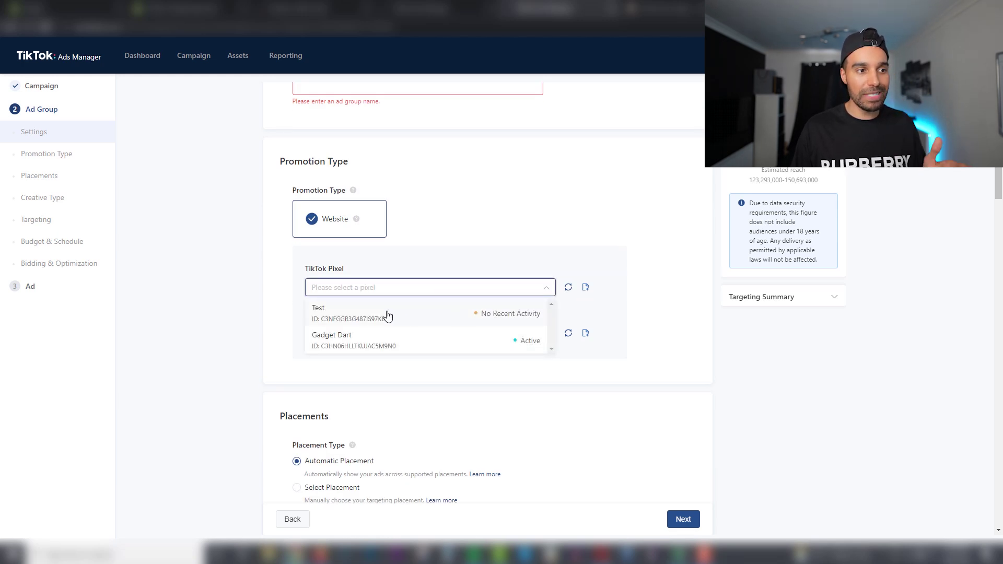
{"action": "left_click", "coordinate": [388, 316]}
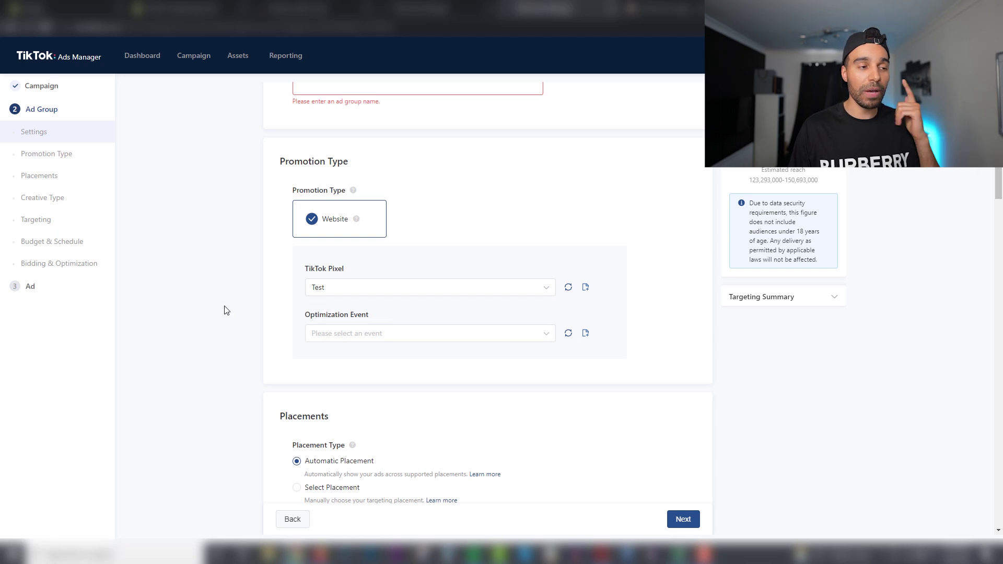
{"action": "left_click", "coordinate": [438, 337]}
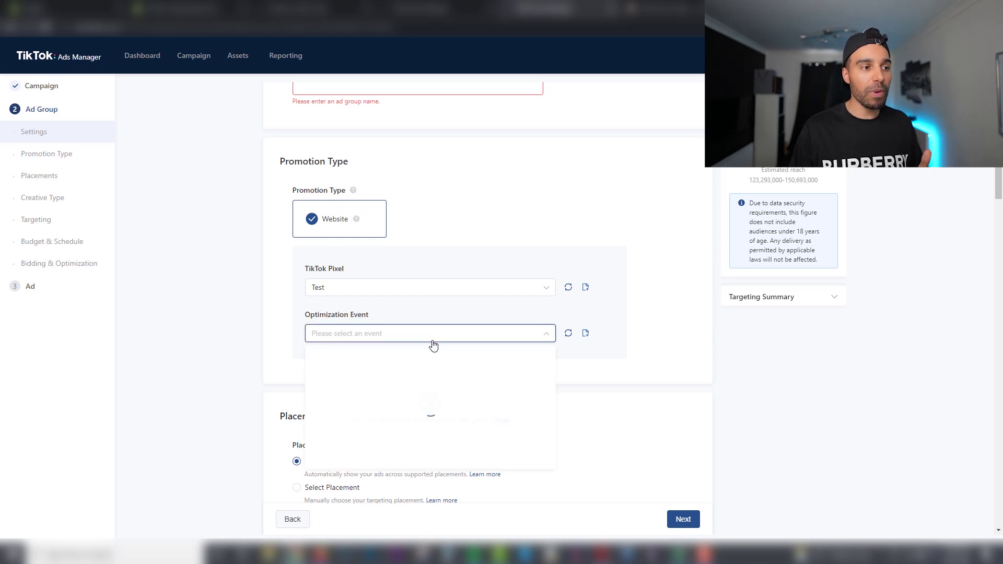
{"action": "left_click", "coordinate": [377, 367]}
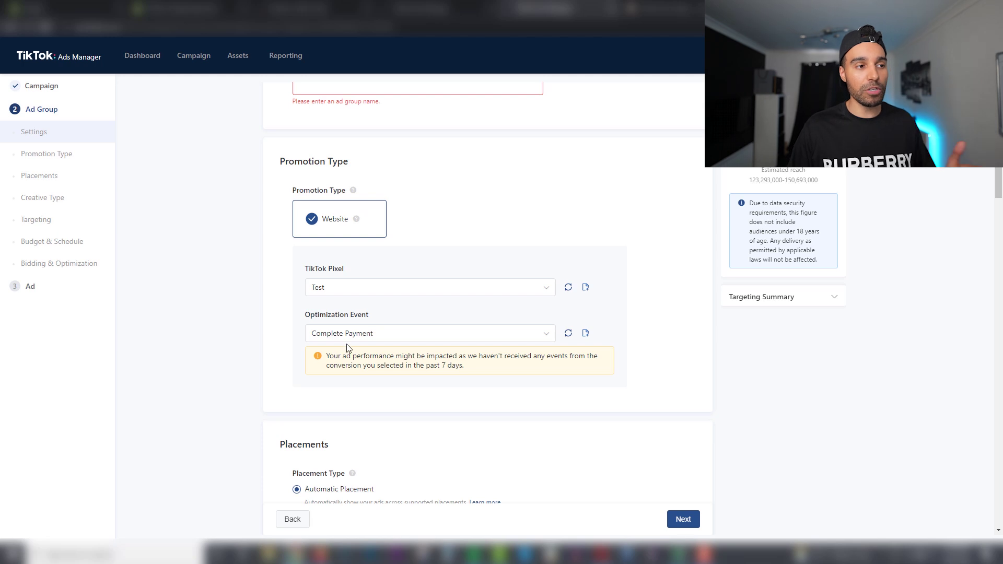
Step: Choose placements manually, excluding Pangle and News Feed App Series so only TikTok remains, and turn off video downloads
{"action": "scroll", "coordinate": [225, 385], "scroll_direction": "down", "scroll_amount": 3}
{"action": "scroll", "coordinate": [226, 381], "scroll_direction": "down", "scroll_amount": 1}
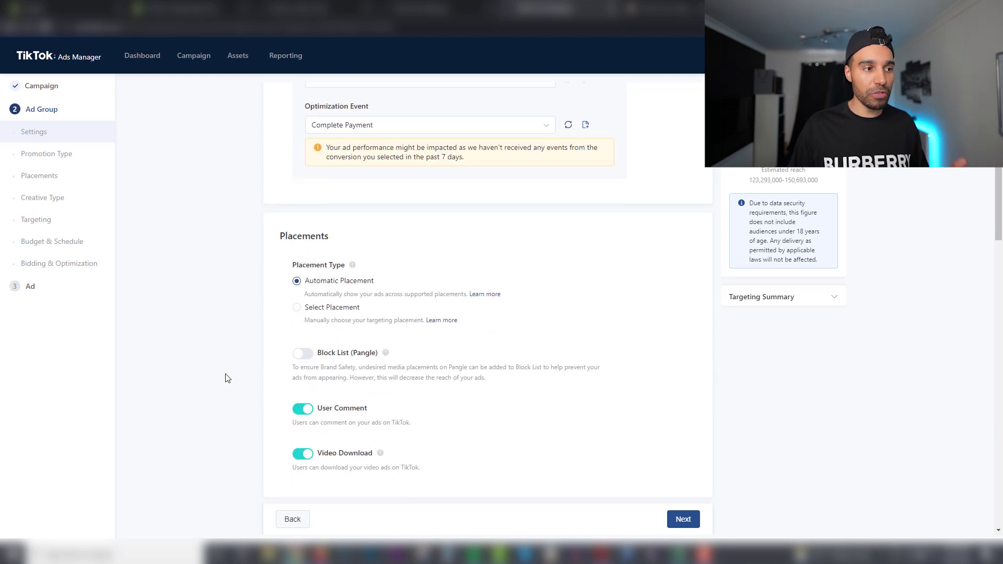
{"action": "left_click", "coordinate": [296, 307]}
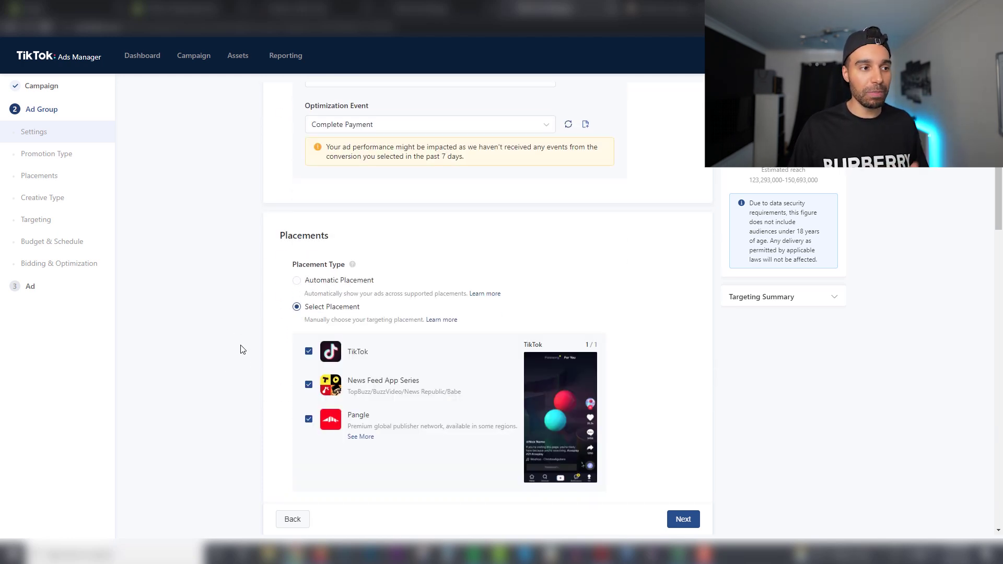
{"action": "left_click", "coordinate": [309, 418]}
{"action": "left_click", "coordinate": [309, 386]}
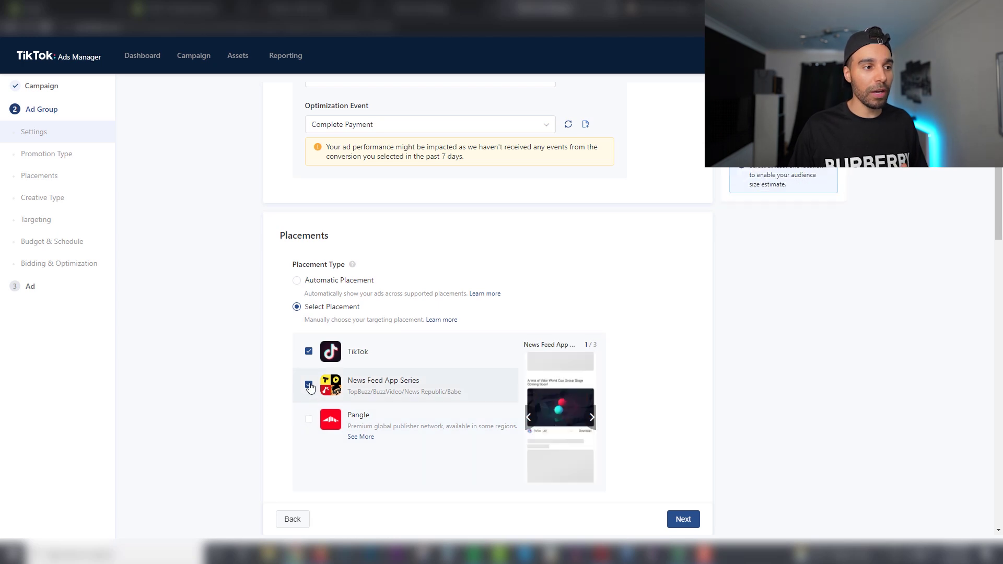
{"action": "scroll", "coordinate": [241, 397], "scroll_direction": "down", "scroll_amount": 4}
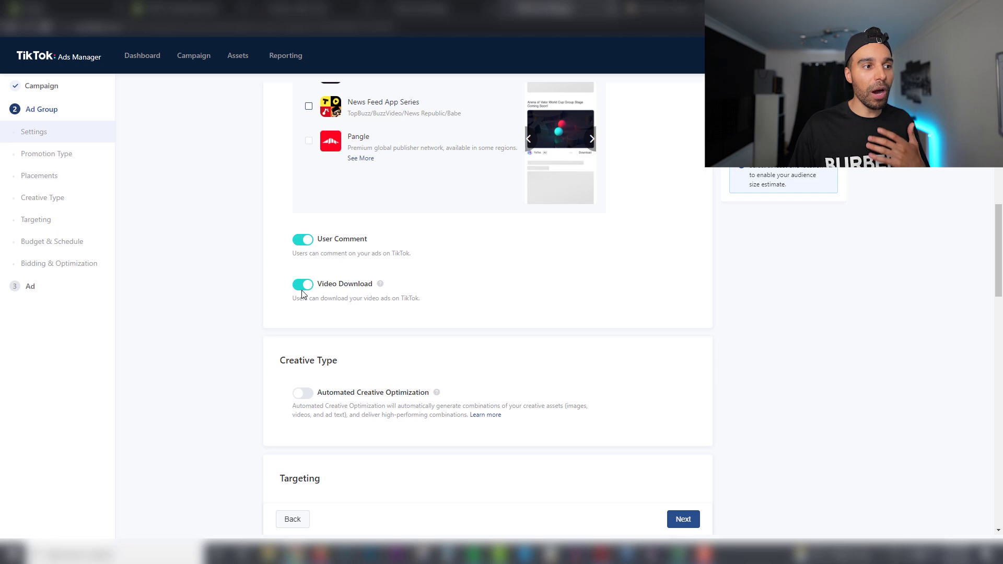
{"action": "left_click", "coordinate": [302, 290]}
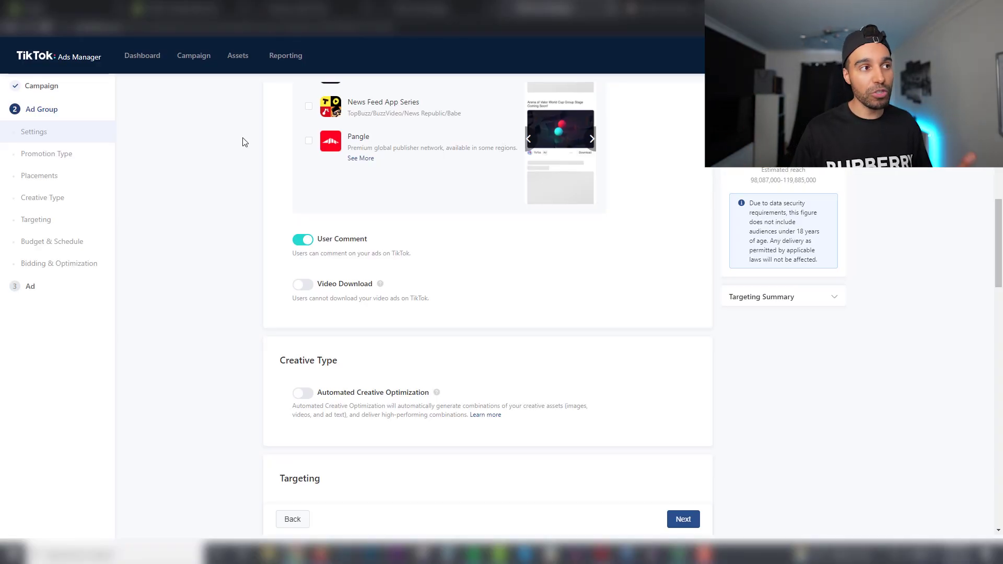
Step: Locate the comment management entry among the assets and examine the saved audiences available for inclusion in the targeting
{"action": "mouse_move", "coordinate": [238, 55]}
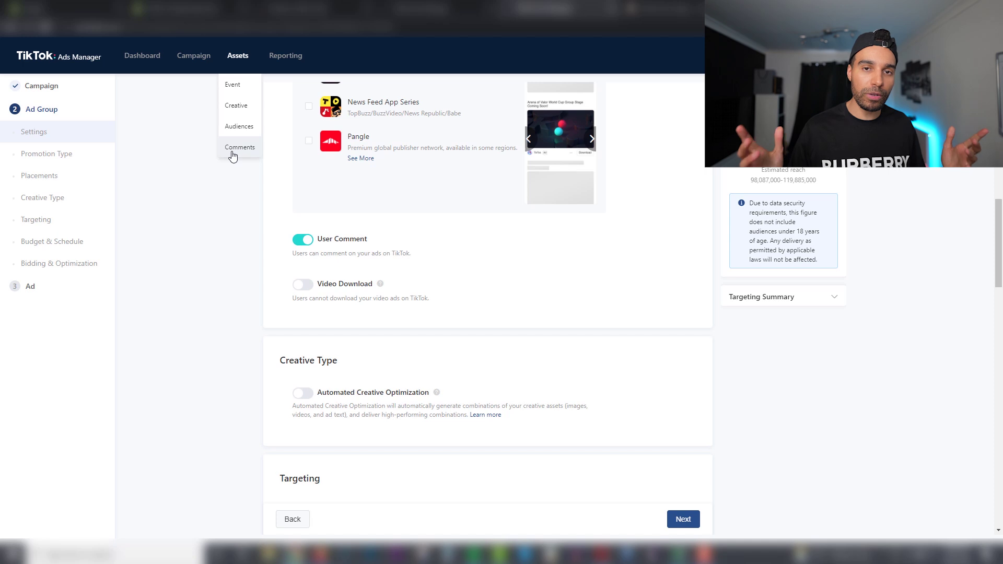
{"action": "scroll", "coordinate": [197, 319], "scroll_direction": "down", "scroll_amount": 5}
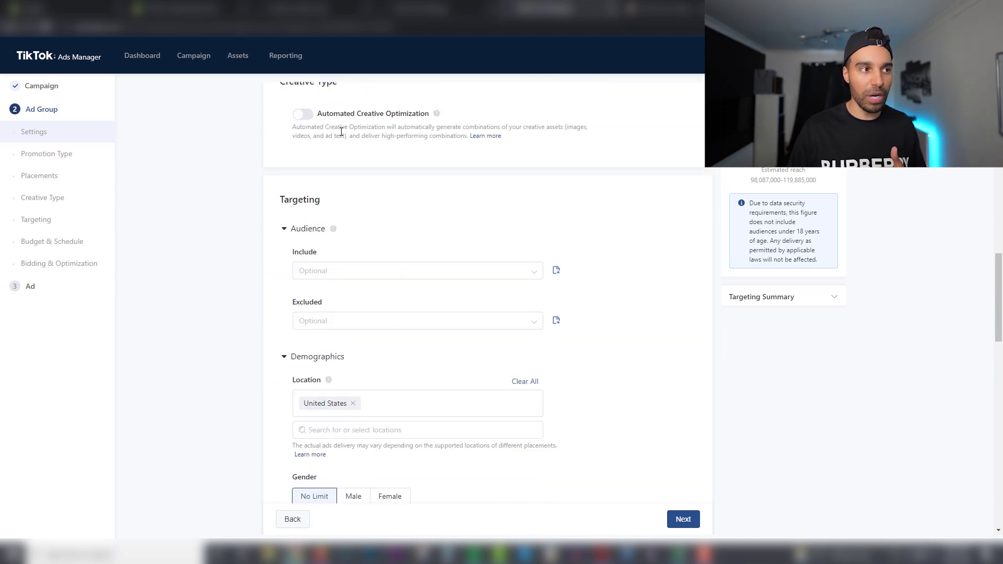
{"action": "scroll", "coordinate": [228, 225], "scroll_direction": "down", "scroll_amount": 1}
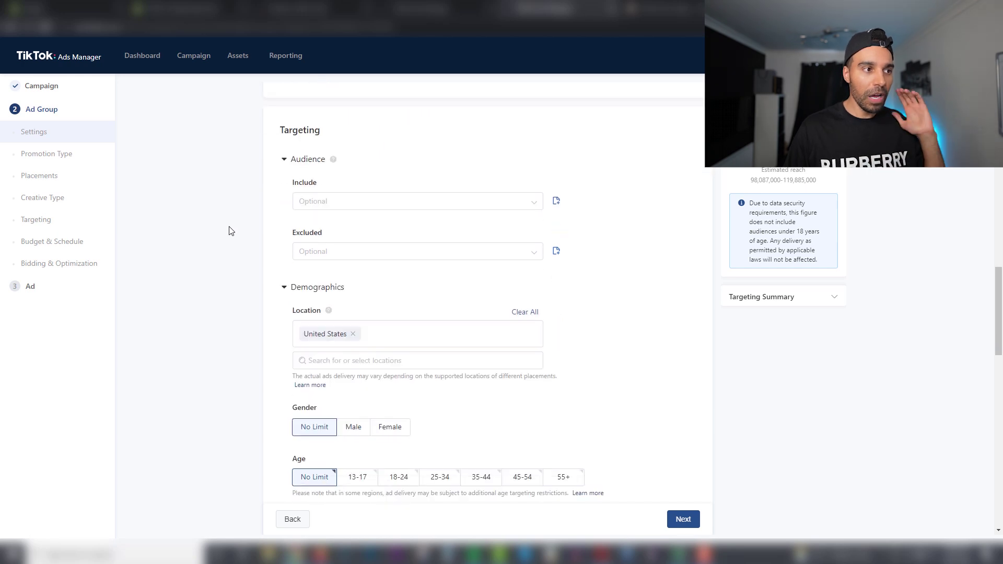
{"action": "left_click", "coordinate": [457, 205]}
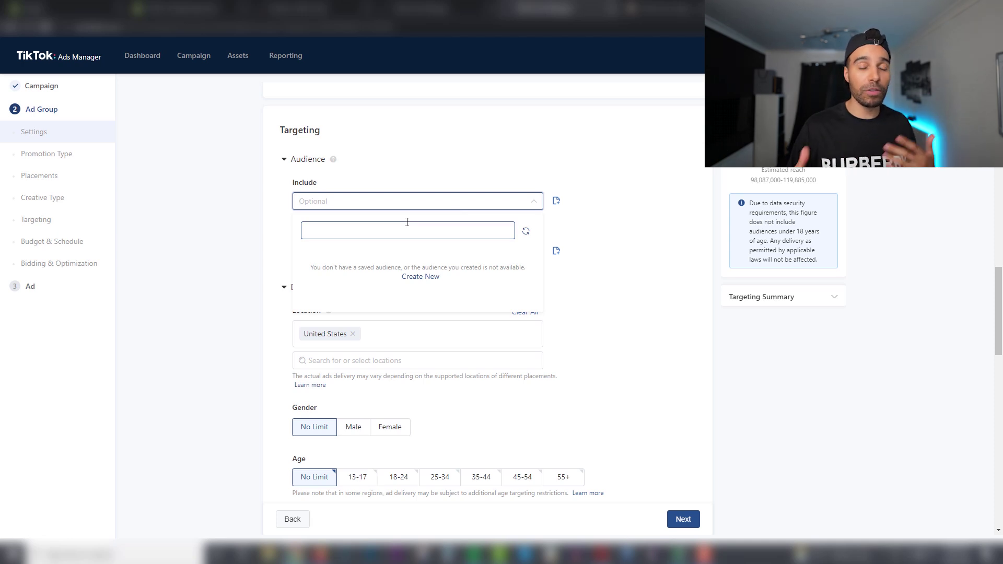
{"action": "left_click", "coordinate": [188, 234]}
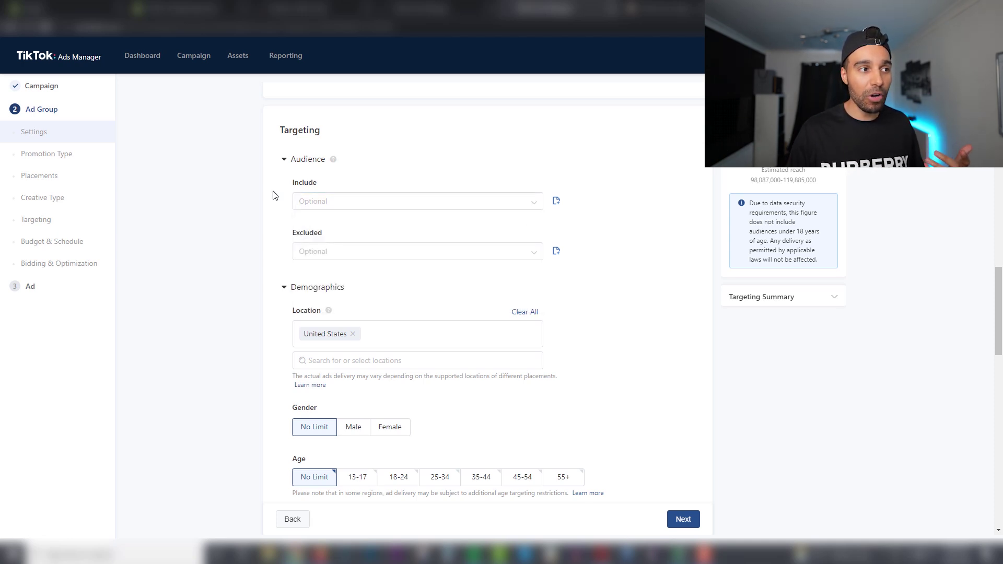
Step: Limit the age targeting to the 18-24, 25-34, 35-44, 45-54 and 55+ groups
{"action": "scroll", "coordinate": [286, 259], "scroll_direction": "down", "scroll_amount": 3}
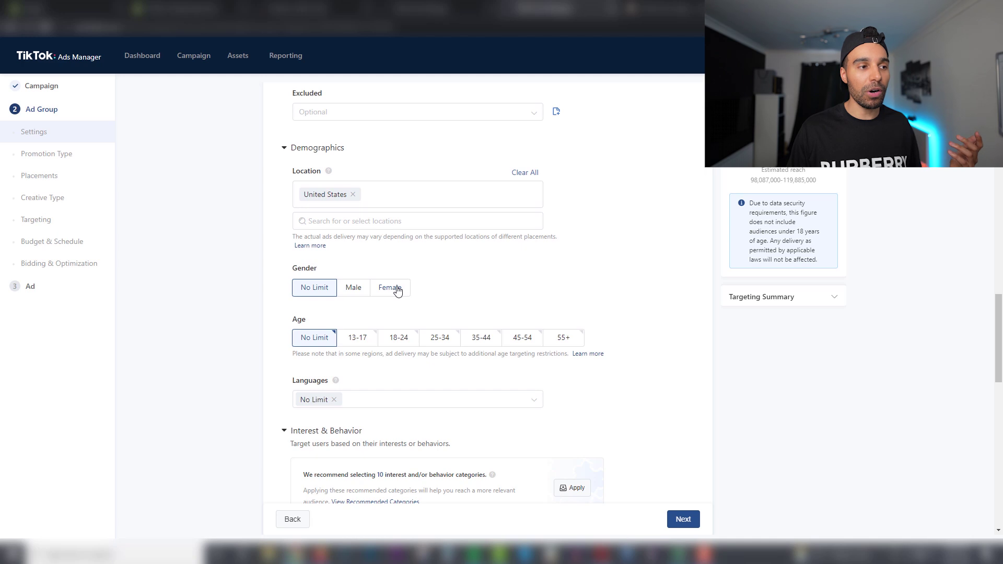
{"action": "scroll", "coordinate": [208, 304], "scroll_direction": "down", "scroll_amount": 1}
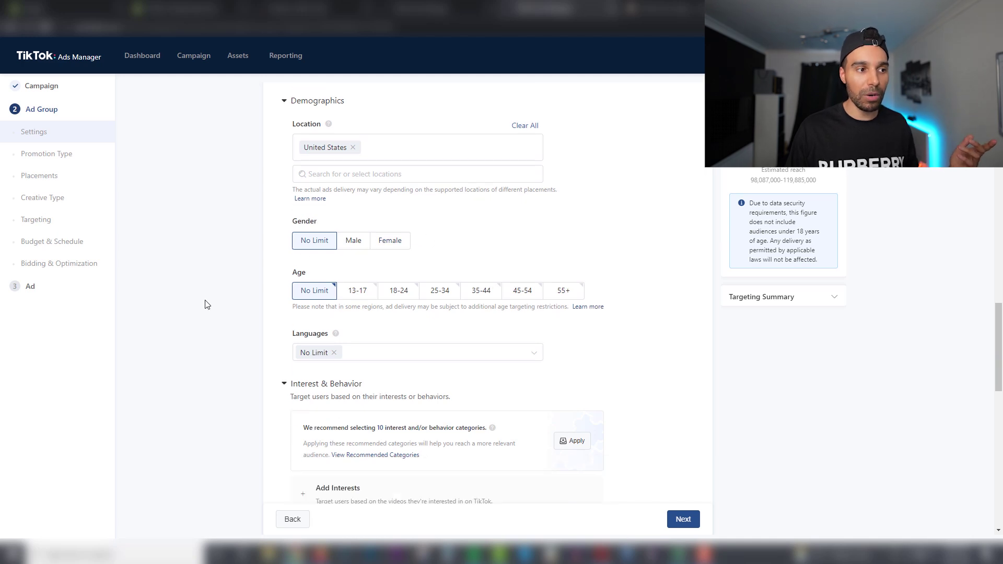
{"action": "scroll", "coordinate": [262, 293], "scroll_direction": "down", "scroll_amount": 1}
{"action": "left_click", "coordinate": [406, 274]}
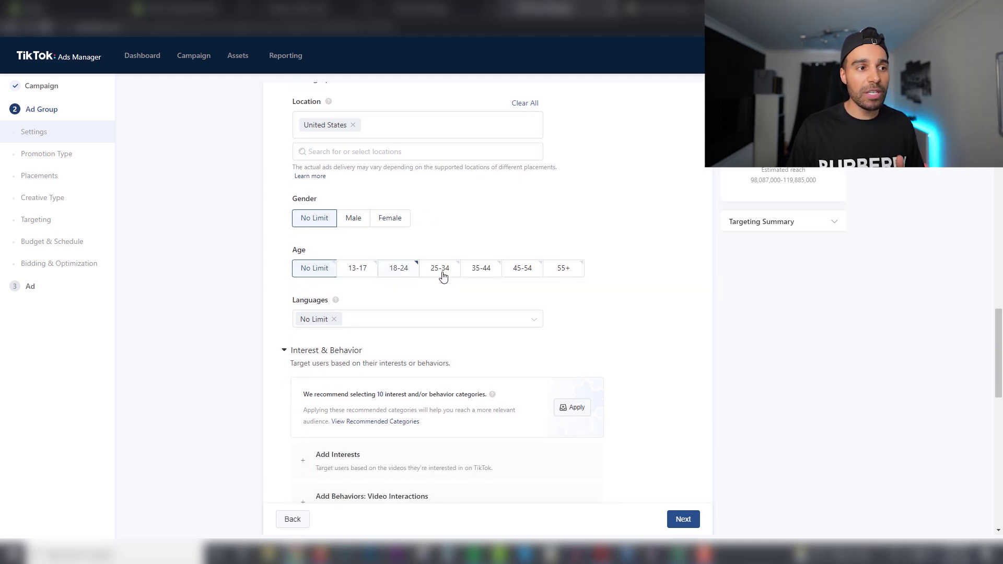
{"action": "left_click", "coordinate": [442, 273]}
{"action": "left_click", "coordinate": [481, 272]}
{"action": "left_click", "coordinate": [562, 273]}
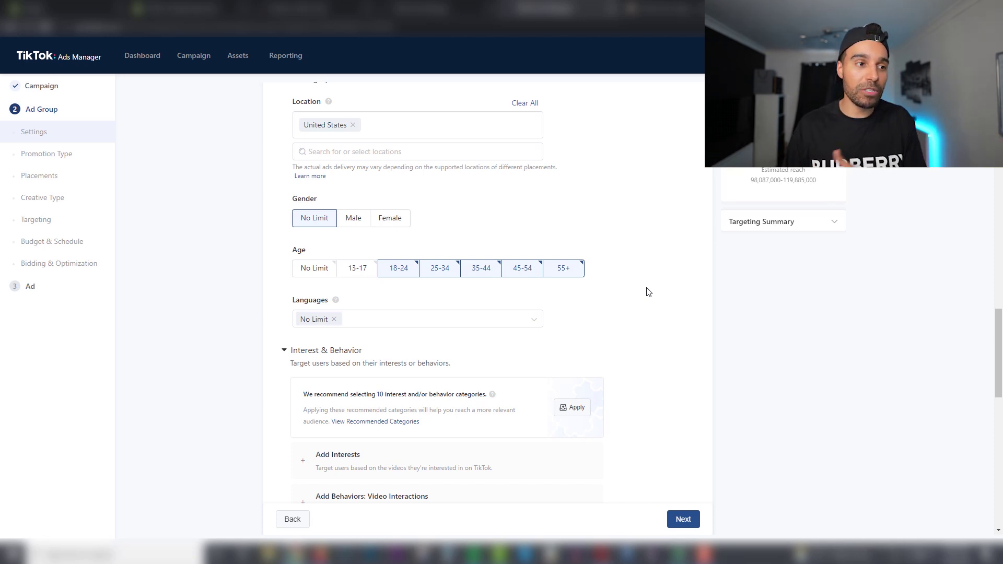
Step: Try the age targeting without the 18-24 and 25-34 groups to compare the estimated reach, and select both groups again
{"action": "left_click", "coordinate": [399, 272]}
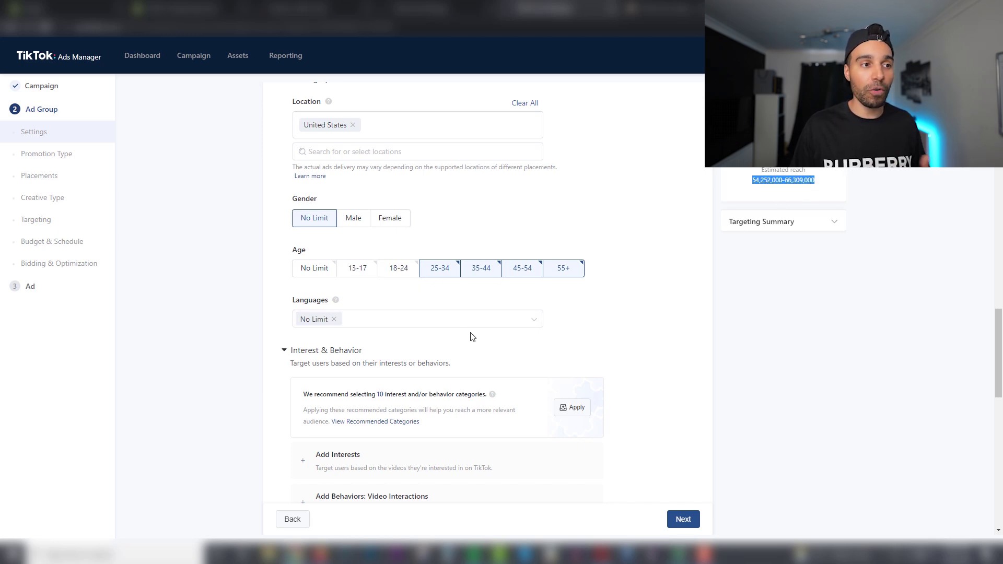
{"action": "left_click", "coordinate": [442, 274]}
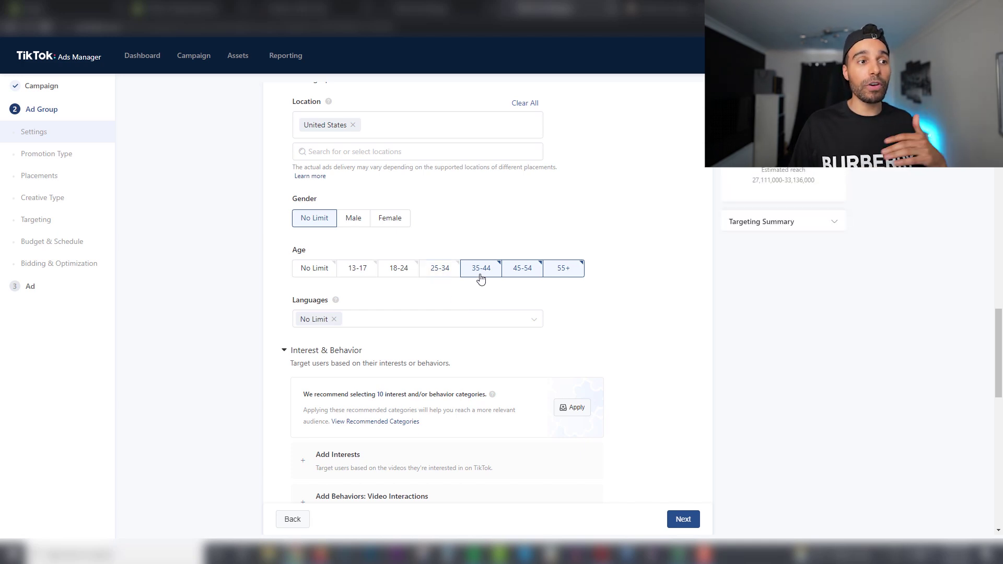
{"action": "left_click", "coordinate": [410, 277]}
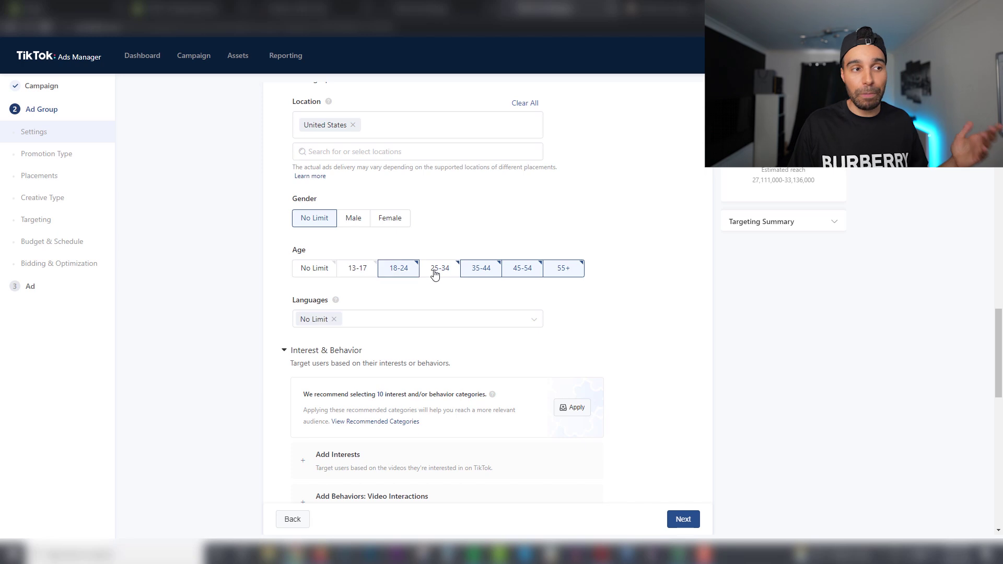
{"action": "left_click", "coordinate": [435, 274]}
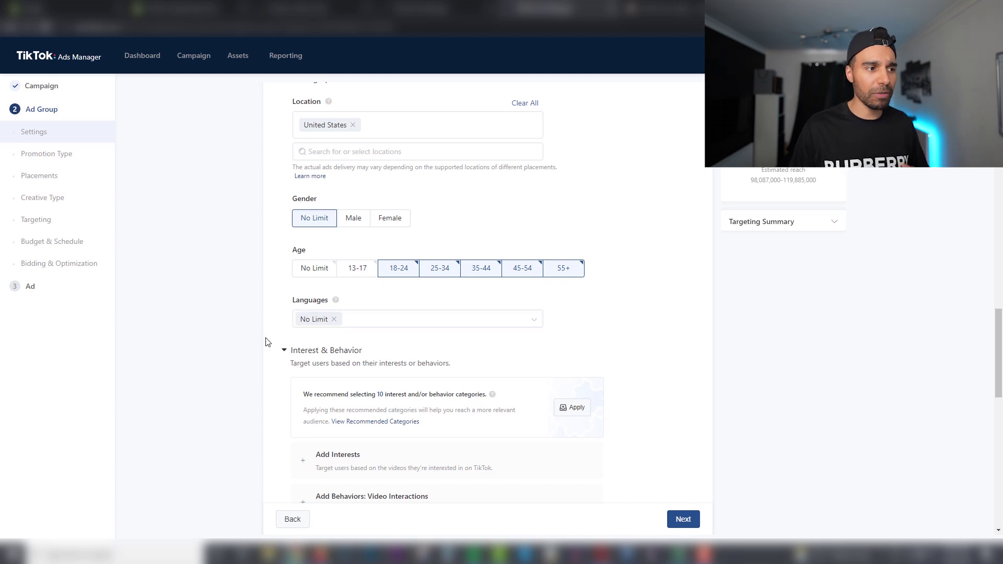
Step: Add the Beauty & Personal Care category to the ad group's interest targeting
{"action": "scroll", "coordinate": [266, 342], "scroll_direction": "down", "scroll_amount": 3}
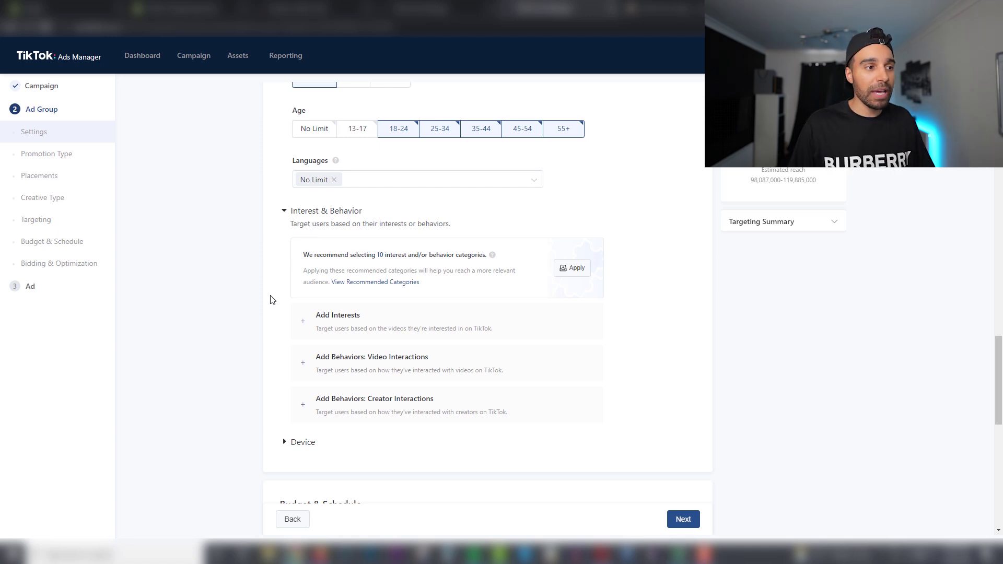
{"action": "scroll", "coordinate": [272, 299], "scroll_direction": "down", "scroll_amount": 2}
{"action": "left_click", "coordinate": [298, 257]}
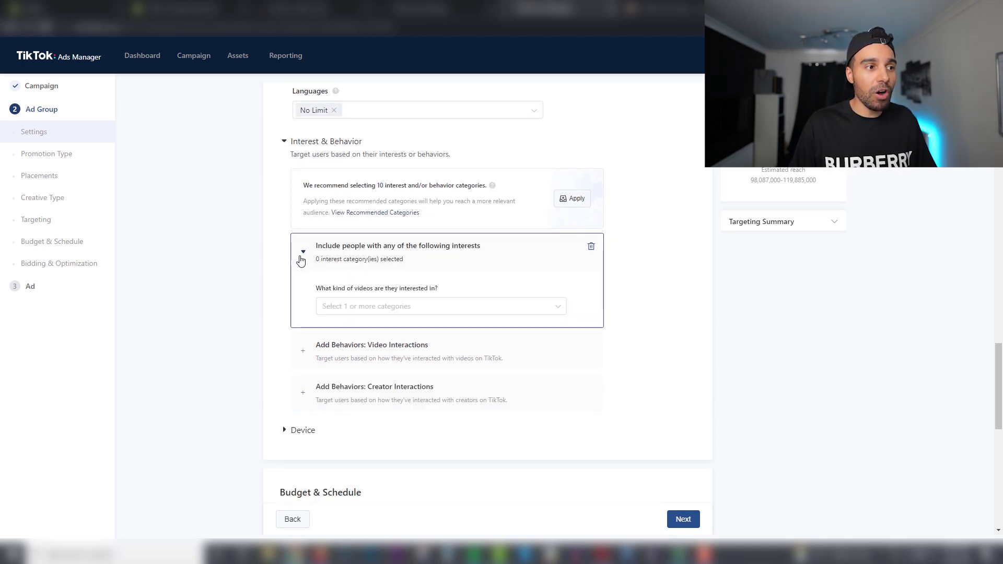
{"action": "left_click", "coordinate": [343, 307]}
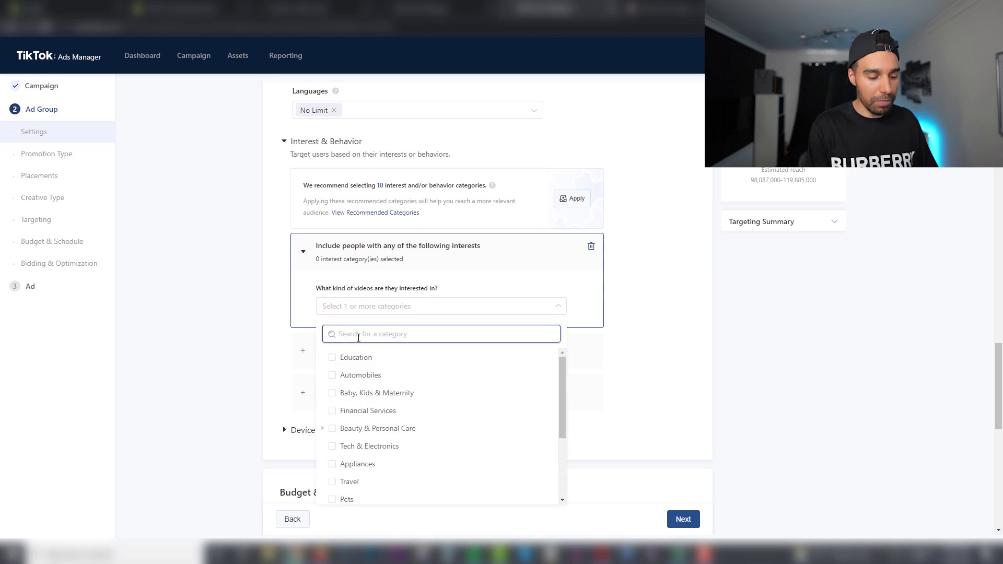
{"action": "type", "text": "beauty"}
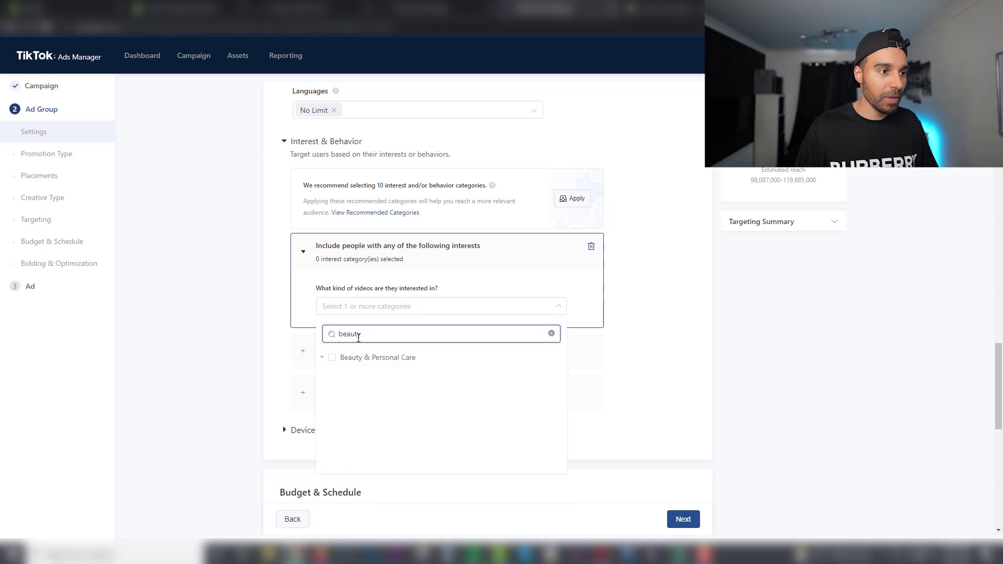
{"action": "left_click", "coordinate": [324, 359]}
{"action": "left_click", "coordinate": [332, 358]}
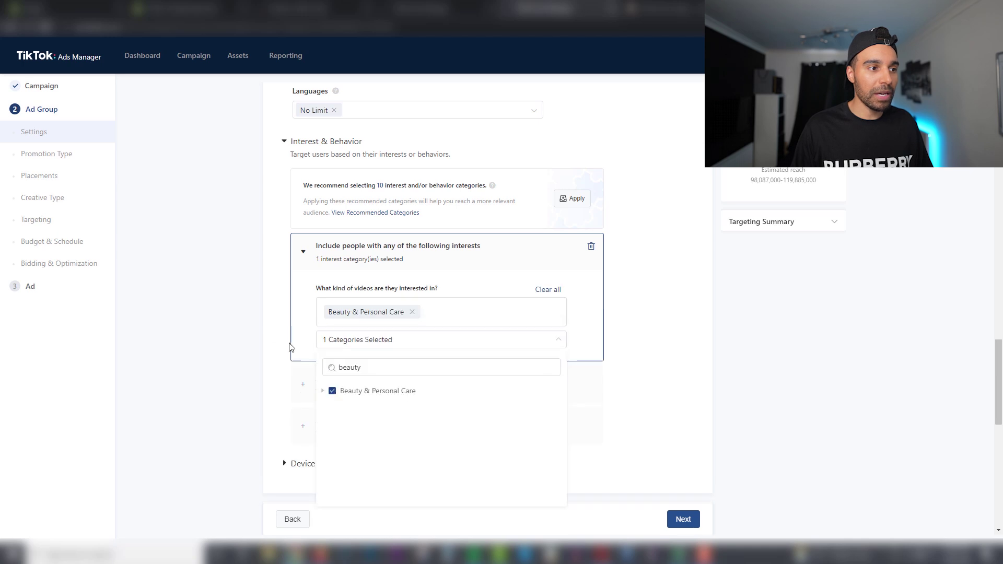
{"action": "left_click", "coordinate": [308, 259]}
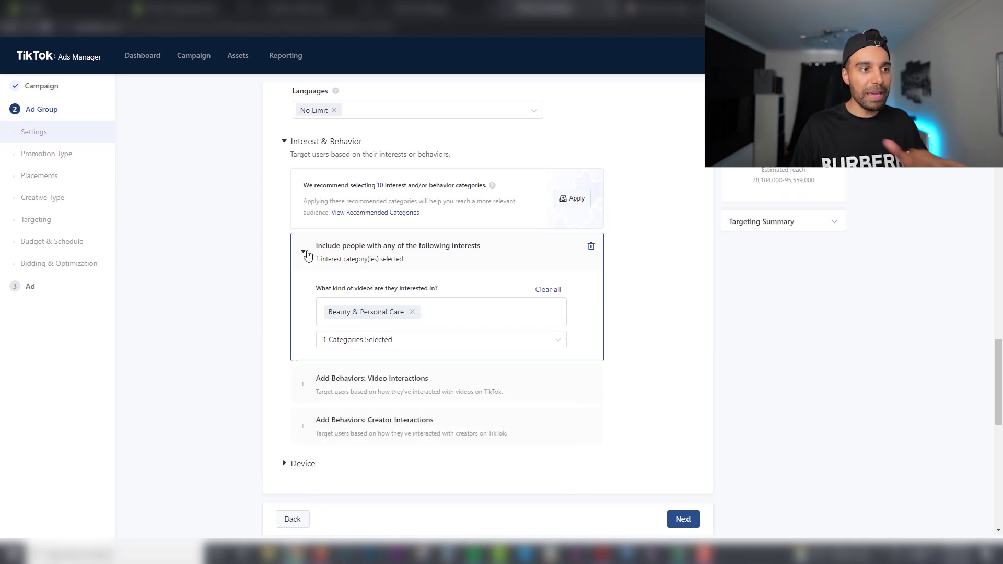
{"action": "left_click", "coordinate": [308, 255]}
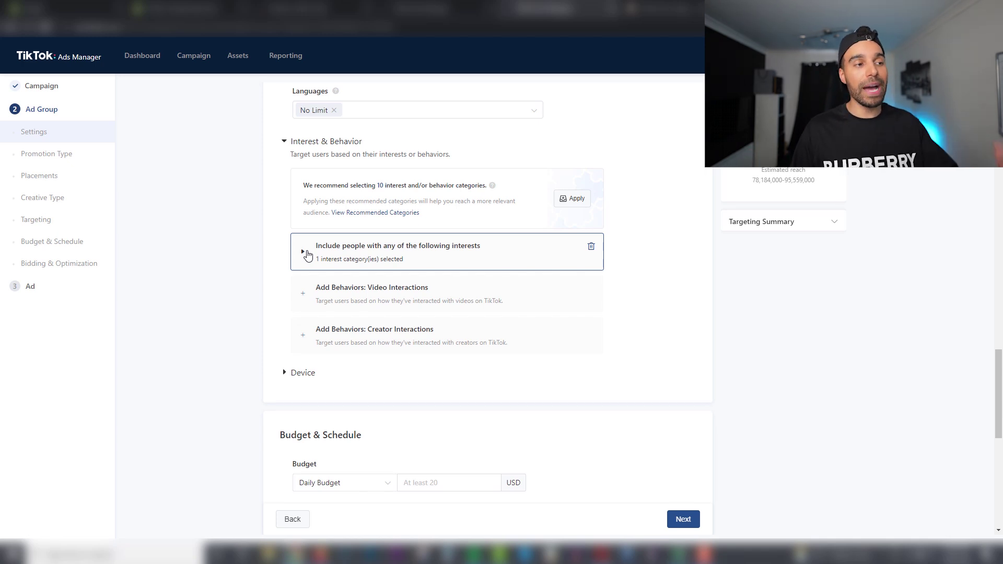
{"action": "left_click", "coordinate": [307, 255]}
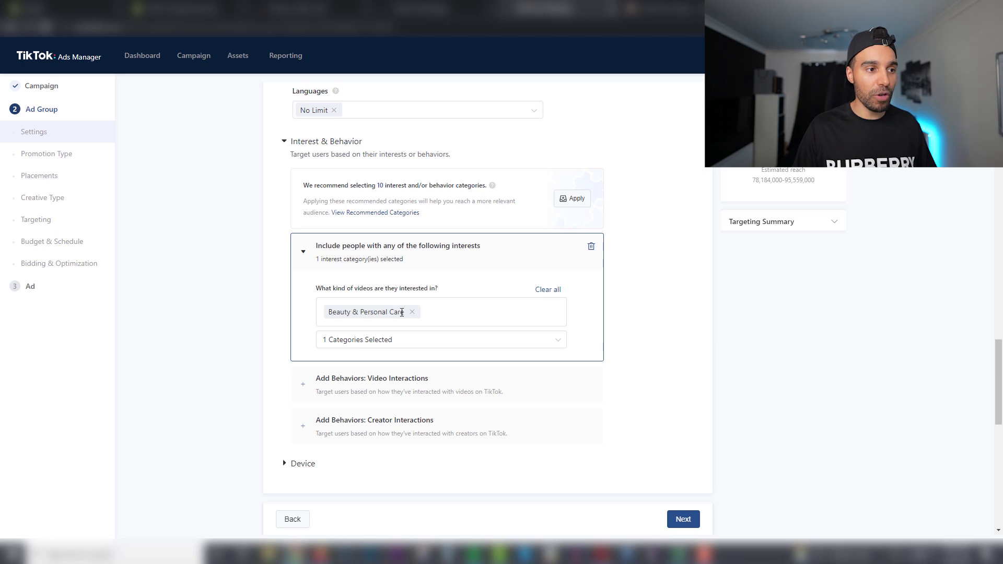
Step: Copy the Beauty & Personal Care interest name and limit the gender targeting to Female
{"action": "left_click_drag", "start_coordinate": [404, 314], "coordinate": [328, 318]}
{"action": "key", "text": "ctrl+c"}
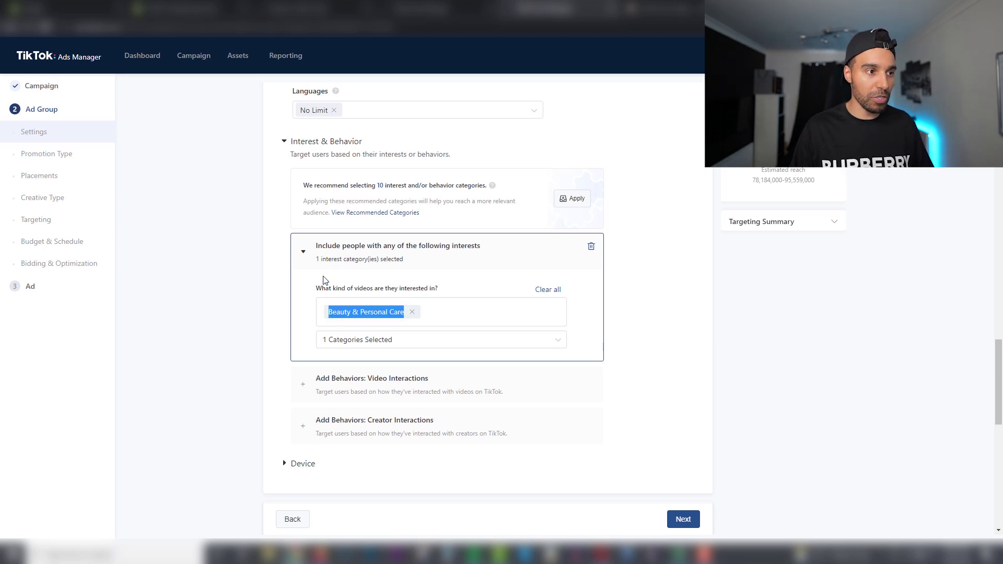
{"action": "scroll", "coordinate": [242, 314], "scroll_direction": "up", "scroll_amount": 20}
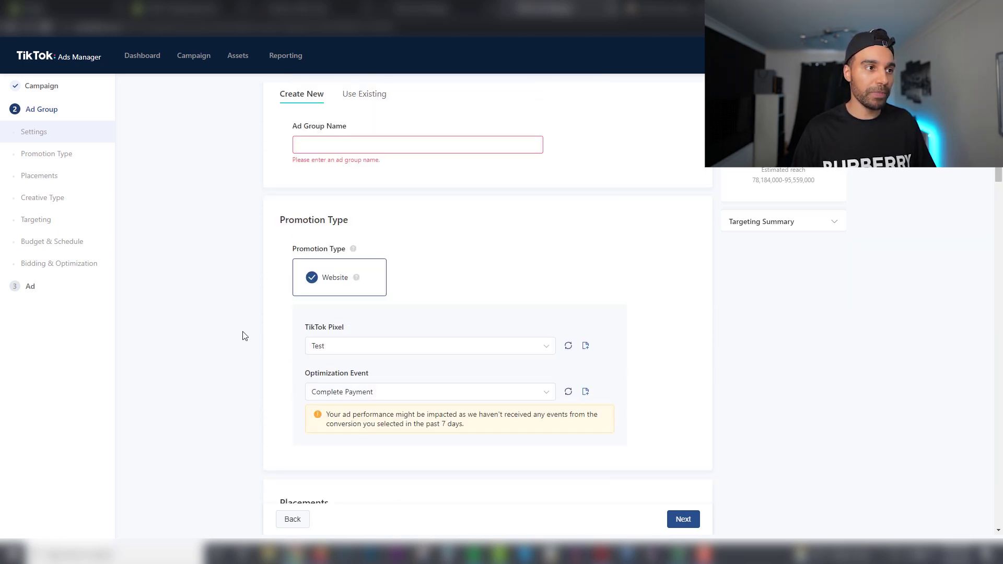
{"action": "scroll", "coordinate": [241, 336], "scroll_direction": "down", "scroll_amount": 15}
{"action": "scroll", "coordinate": [242, 336], "scroll_direction": "up", "scroll_amount": 5}
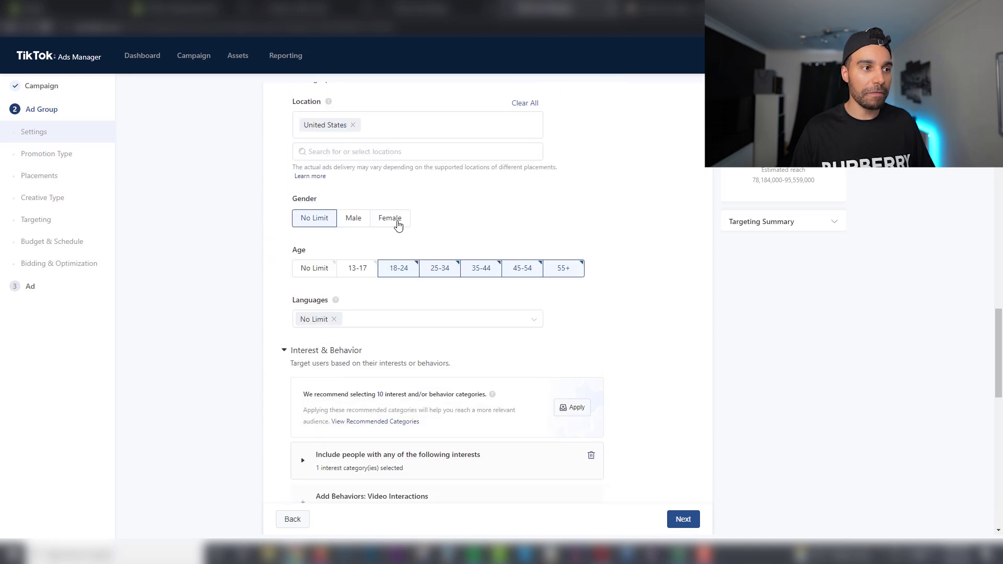
{"action": "scroll", "coordinate": [221, 291], "scroll_direction": "up", "scroll_amount": 10}
{"action": "scroll", "coordinate": [222, 291], "scroll_direction": "down", "scroll_amount": 13}
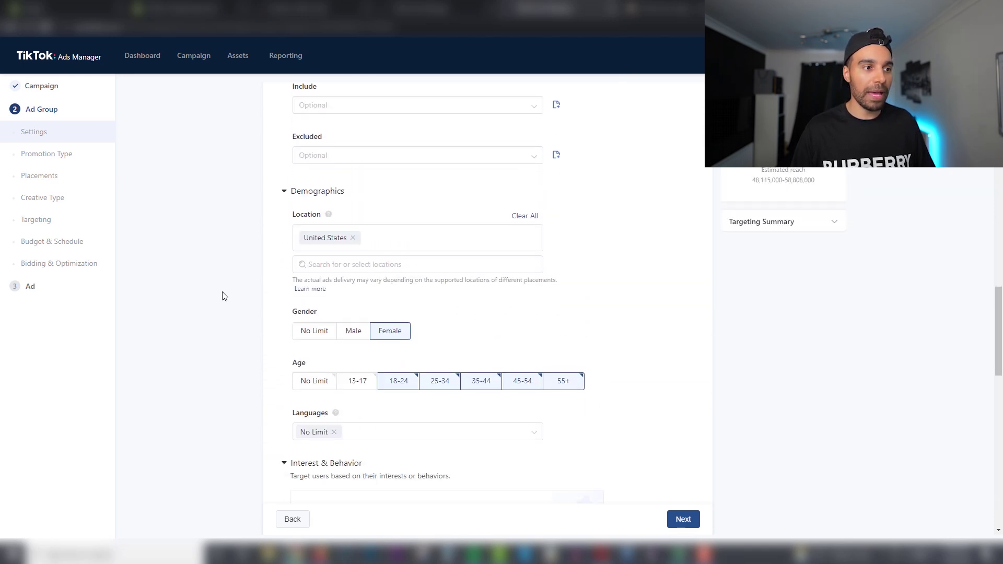
Step: Remove the 18-24 age group from the targeting and name the ad group "US - 25-65 - (Beauty & Personal Care) - TikTok"
{"action": "scroll", "coordinate": [397, 289], "scroll_direction": "up", "scroll_amount": 3}
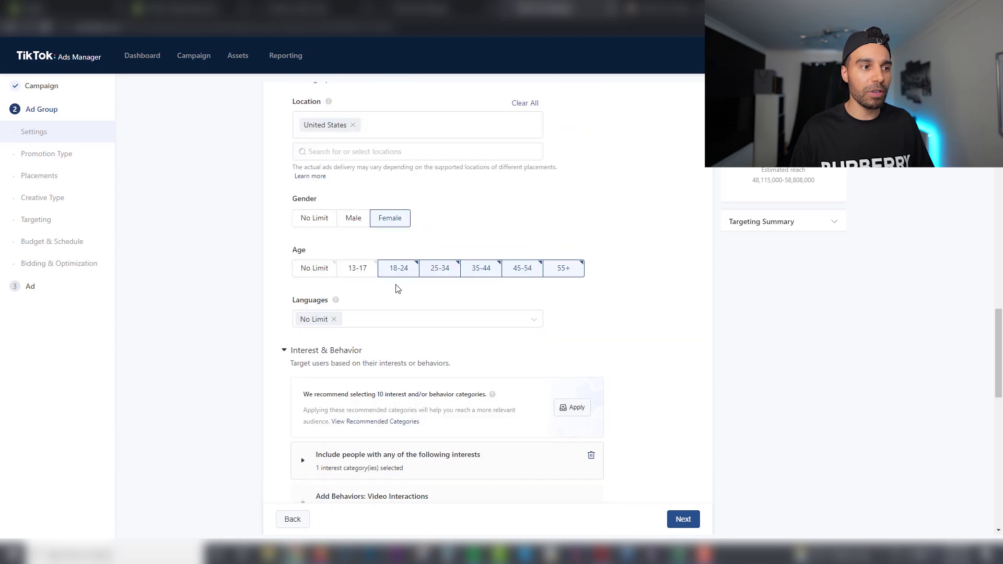
{"action": "scroll", "coordinate": [224, 309], "scroll_direction": "up", "scroll_amount": 15}
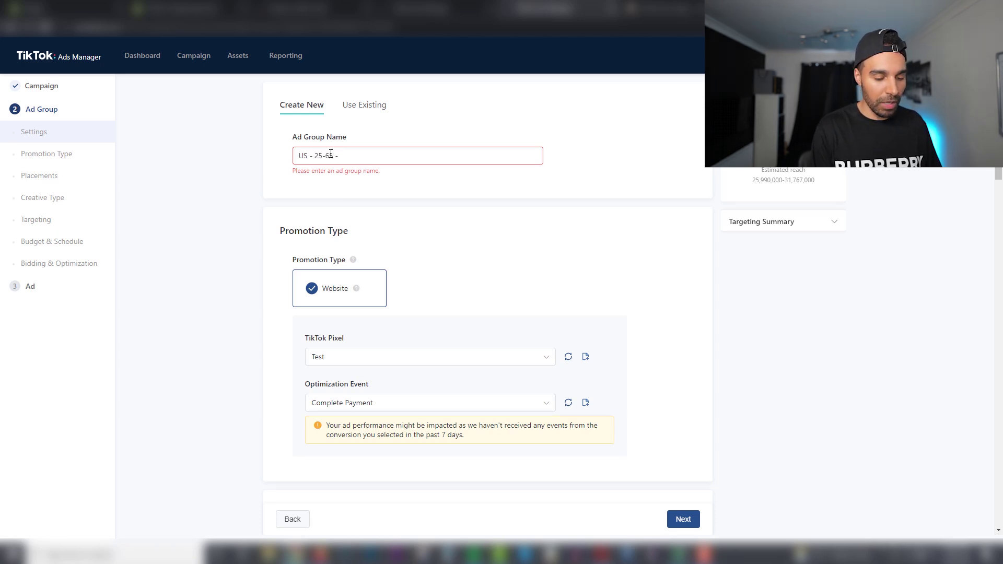
{"action": "key", "text": "ctrl+v"}
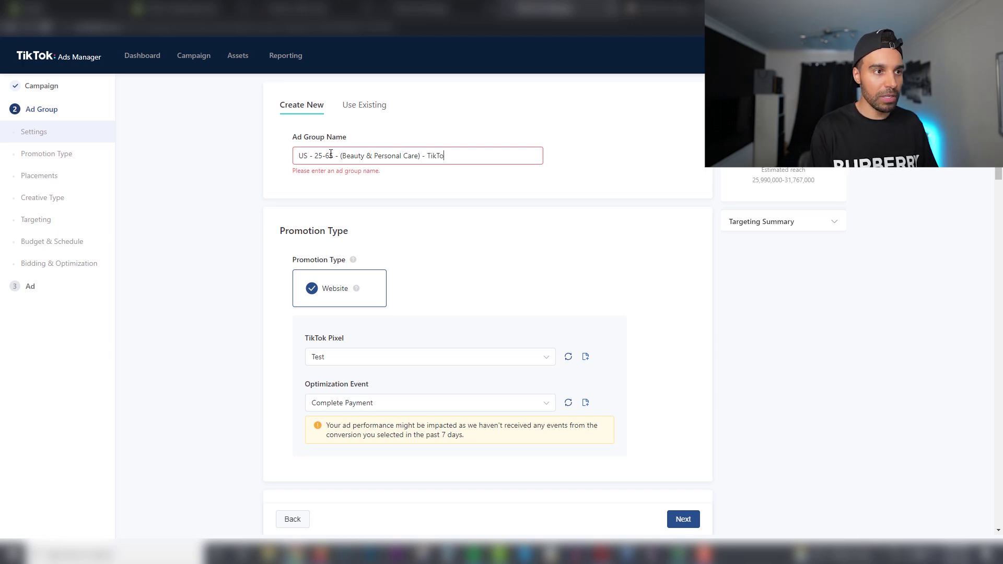
Step: Set the ad group's daily budget to 40 USD
{"action": "scroll", "coordinate": [229, 279], "scroll_direction": "down", "scroll_amount": 15}
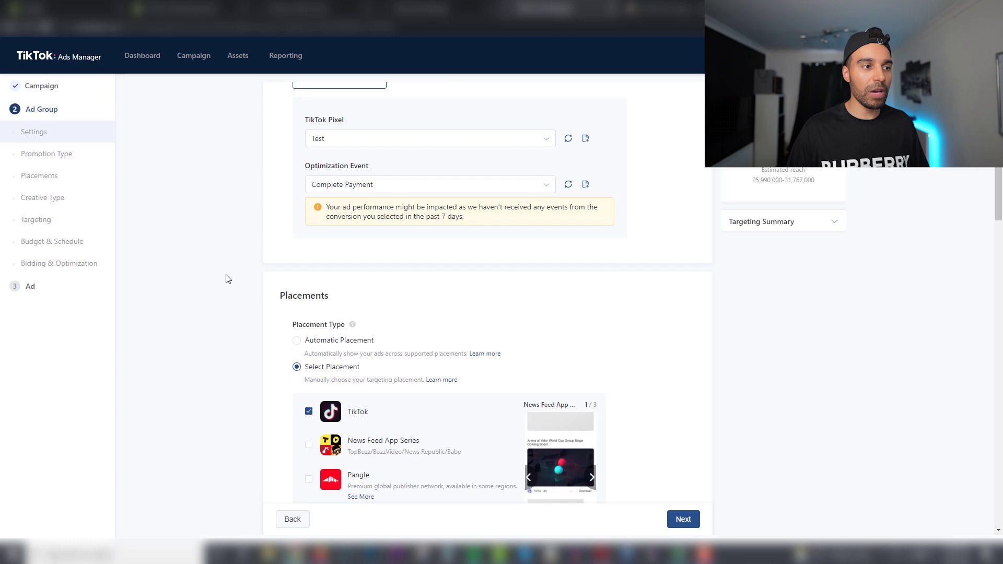
{"action": "scroll", "coordinate": [228, 279], "scroll_direction": "down", "scroll_amount": 10}
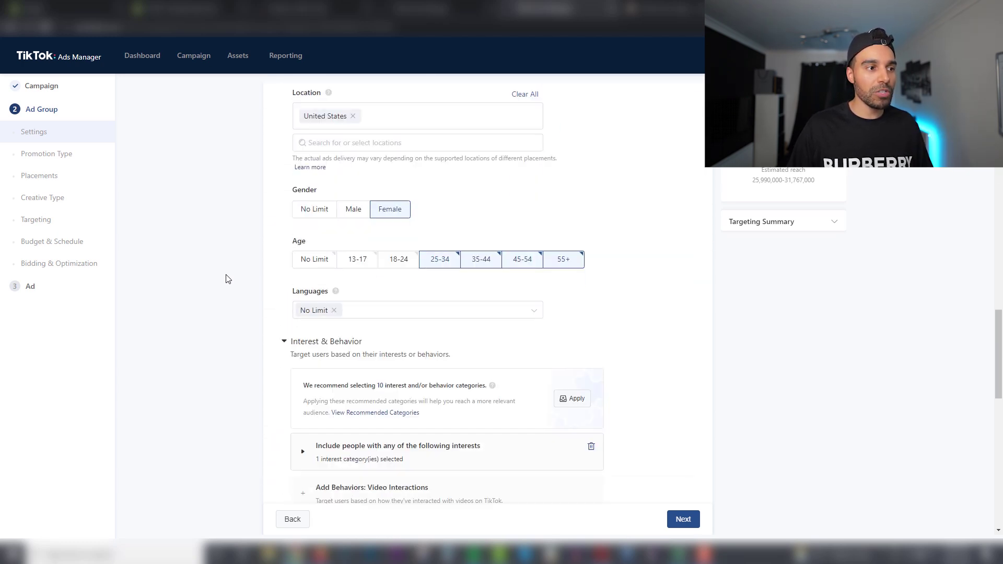
{"action": "scroll", "coordinate": [235, 275], "scroll_direction": "down", "scroll_amount": 5}
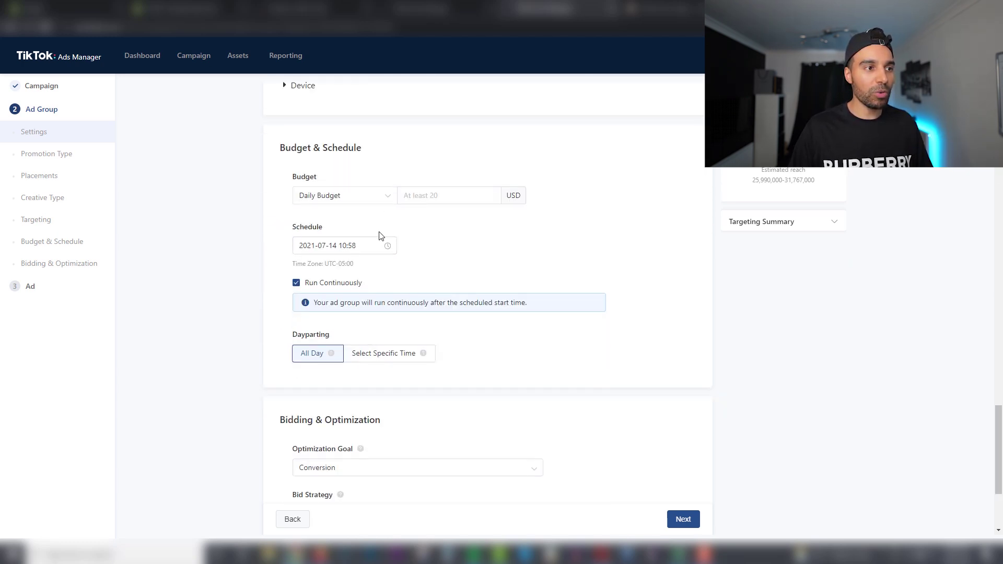
{"action": "left_click", "coordinate": [426, 197]}
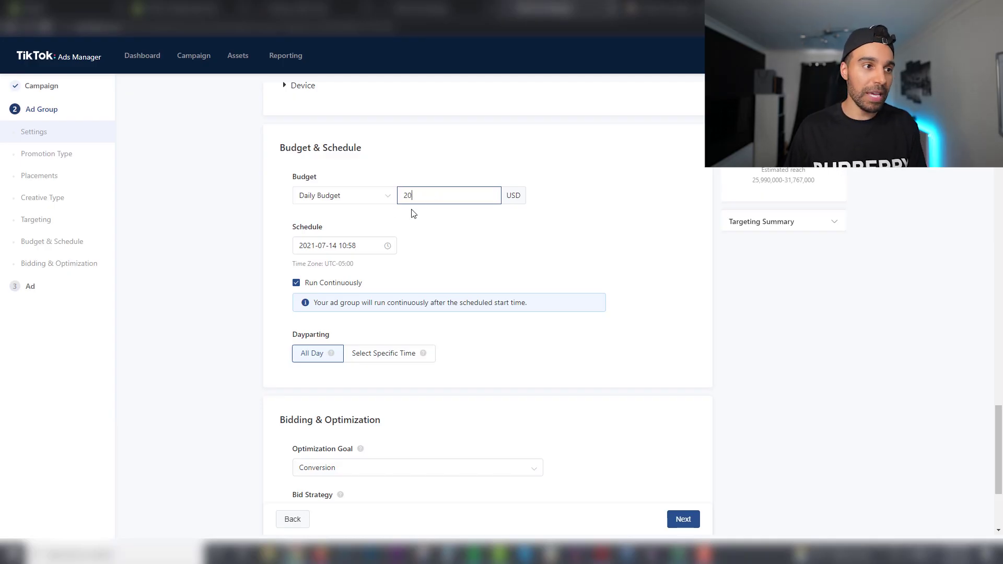
{"action": "double_click", "coordinate": [398, 201]}
{"action": "type", "text": "4"}
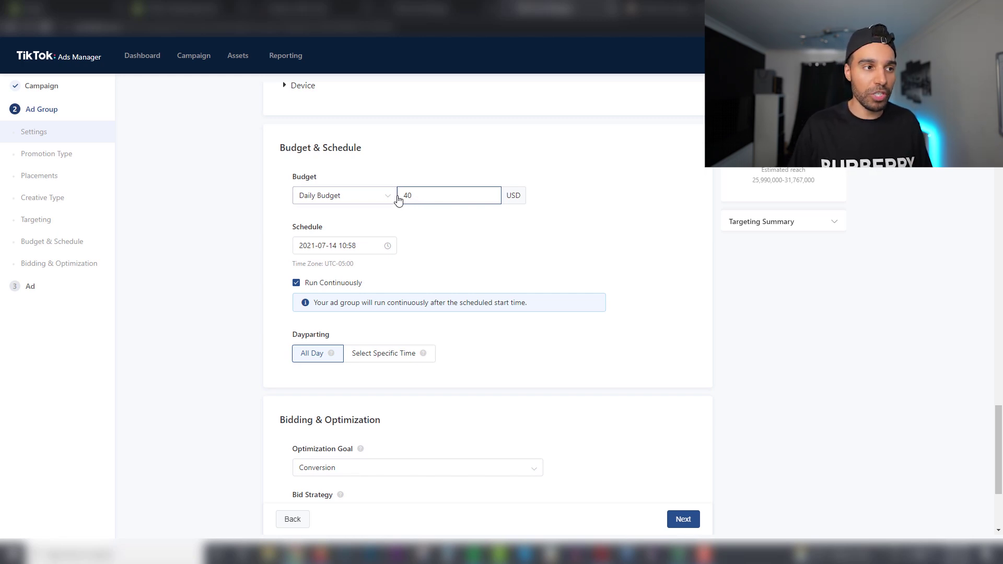
Step: Schedule the ad group to start on 2021-07-15 at 06:00
{"action": "left_click", "coordinate": [374, 245]}
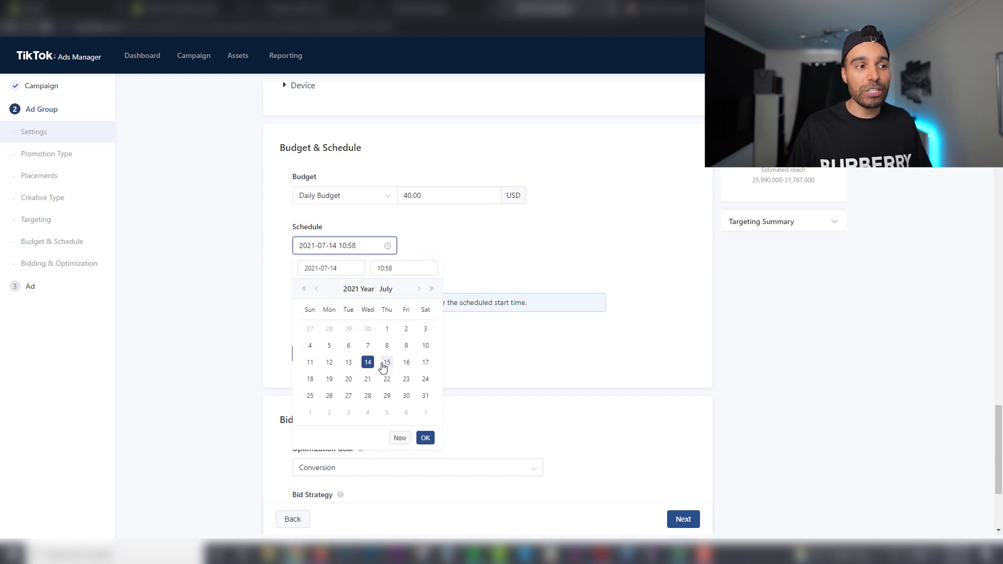
{"action": "left_click", "coordinate": [386, 364]}
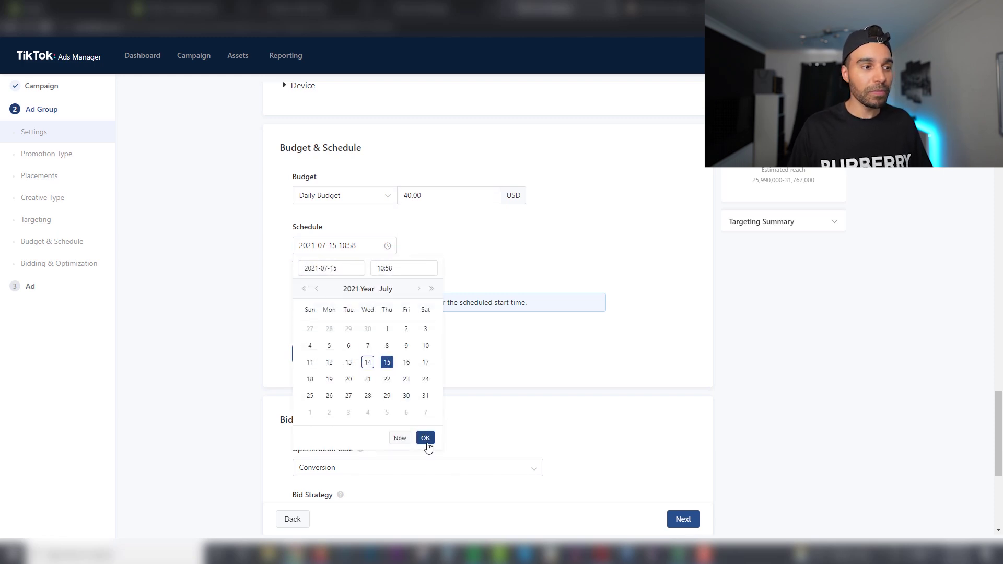
{"action": "triple_click", "coordinate": [383, 269]}
{"action": "type", "text": "00:55"}
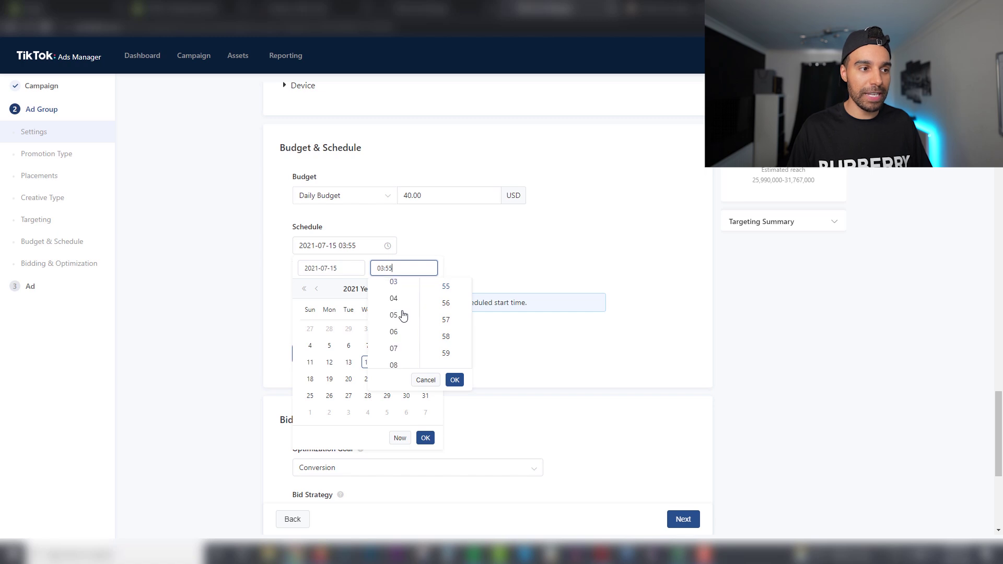
{"action": "scroll", "coordinate": [395, 316], "scroll_direction": "down", "scroll_amount": 1}
{"action": "left_click", "coordinate": [398, 325]}
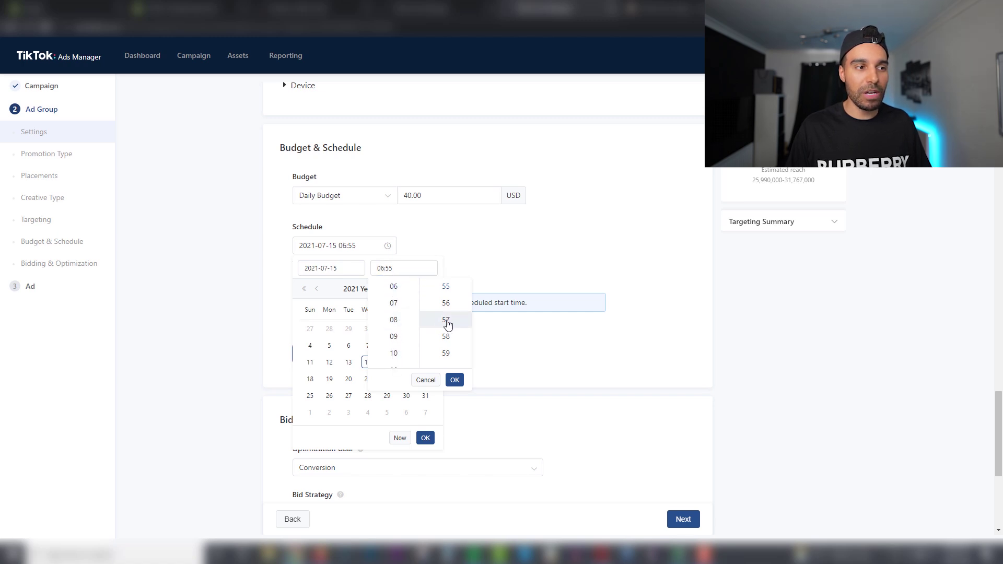
{"action": "scroll", "coordinate": [446, 321], "scroll_direction": "up", "scroll_amount": 5}
{"action": "left_click", "coordinate": [447, 324]}
{"action": "scroll", "coordinate": [447, 321], "scroll_direction": "up", "scroll_amount": 10}
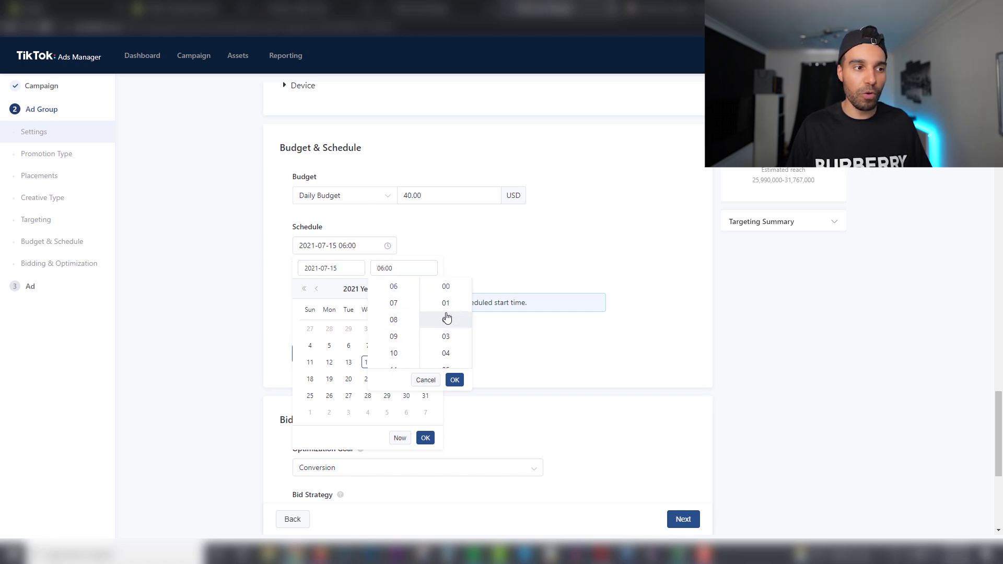
{"action": "left_click", "coordinate": [447, 313]}
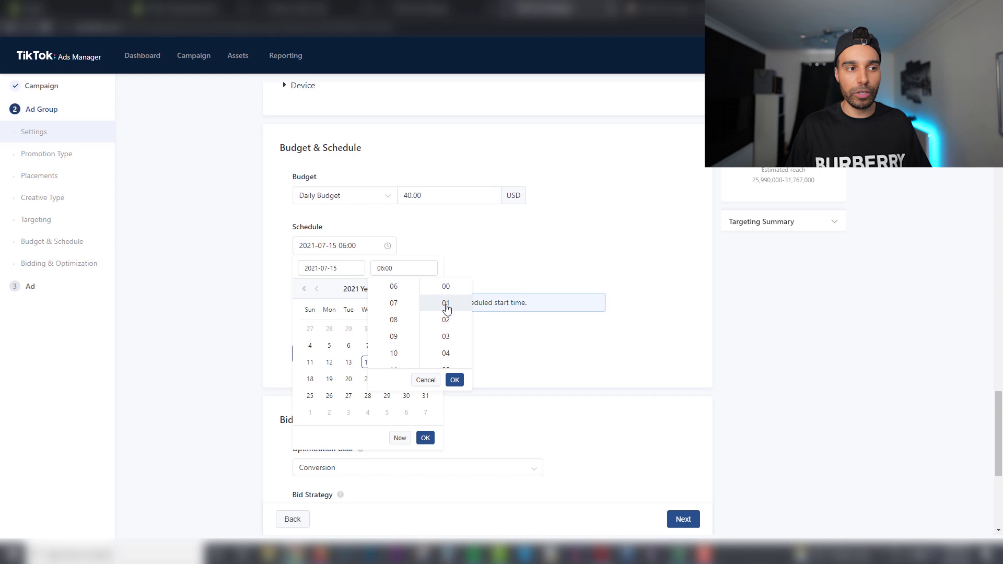
{"action": "left_click", "coordinate": [455, 381]}
{"action": "left_click", "coordinate": [425, 438]}
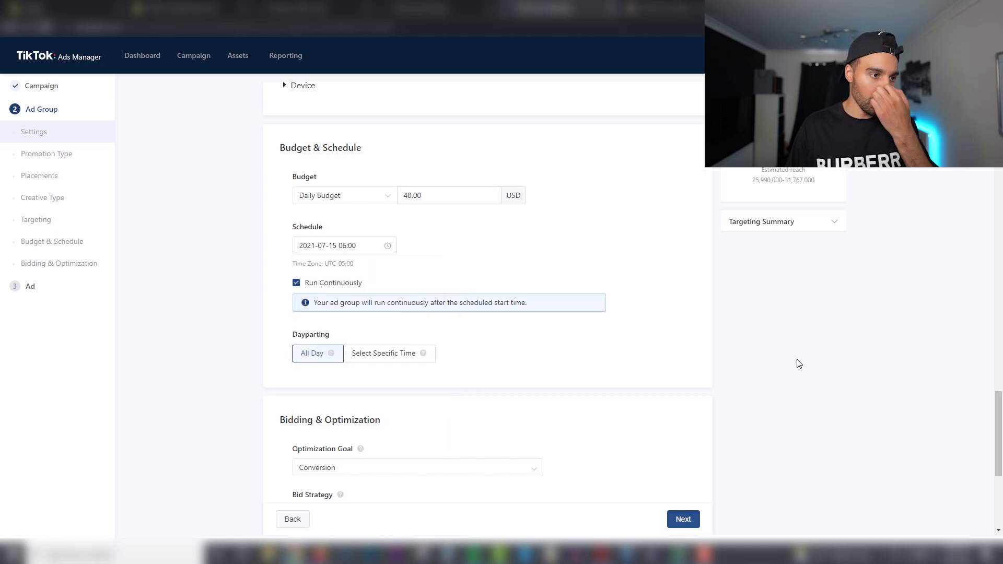
Step: Keep Conversion as the optimization goal, choose the Lowest Cost bid strategy, and continue to the ad setup
{"action": "scroll", "coordinate": [430, 271], "scroll_direction": "down", "scroll_amount": 4}
{"action": "scroll", "coordinate": [276, 293], "scroll_direction": "up", "scroll_amount": 1}
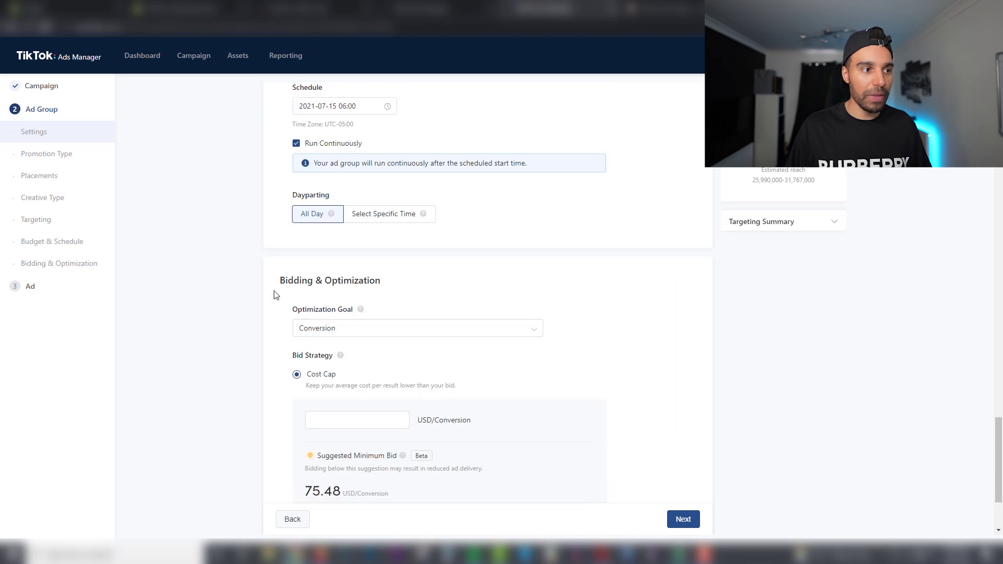
{"action": "scroll", "coordinate": [277, 303], "scroll_direction": "down", "scroll_amount": 1}
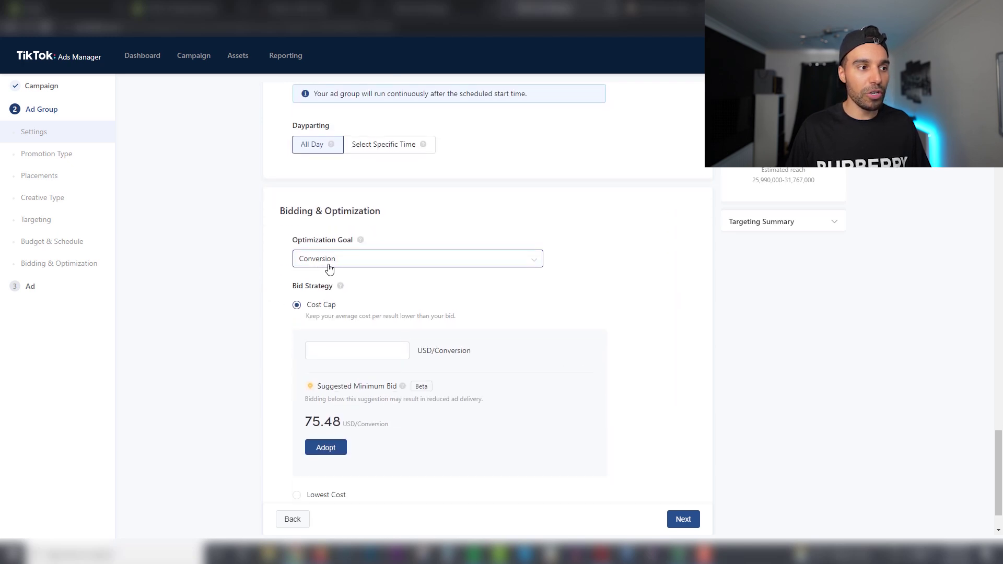
{"action": "left_click", "coordinate": [365, 261]}
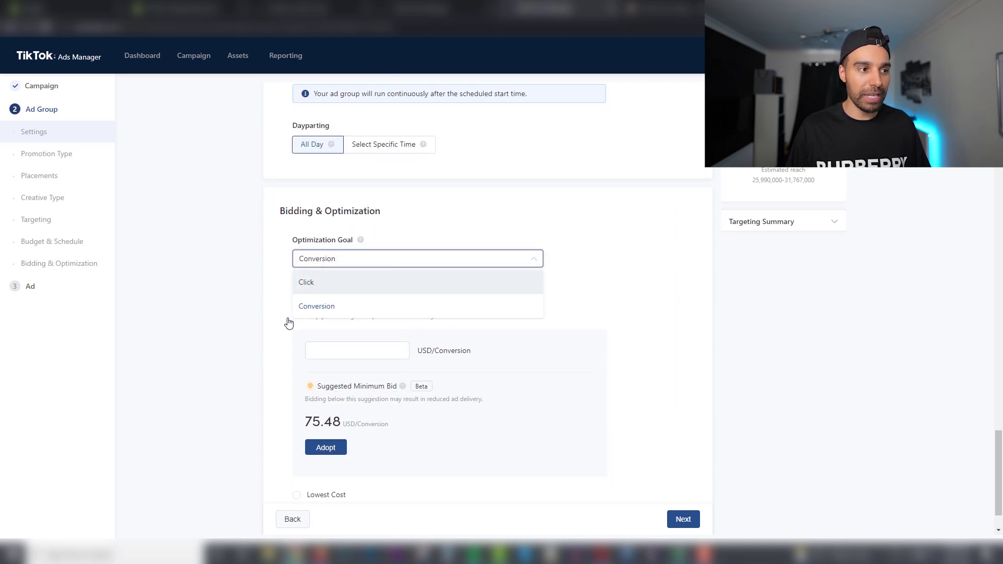
{"action": "left_click", "coordinate": [209, 344]}
{"action": "scroll", "coordinate": [256, 304], "scroll_direction": "down", "scroll_amount": 1}
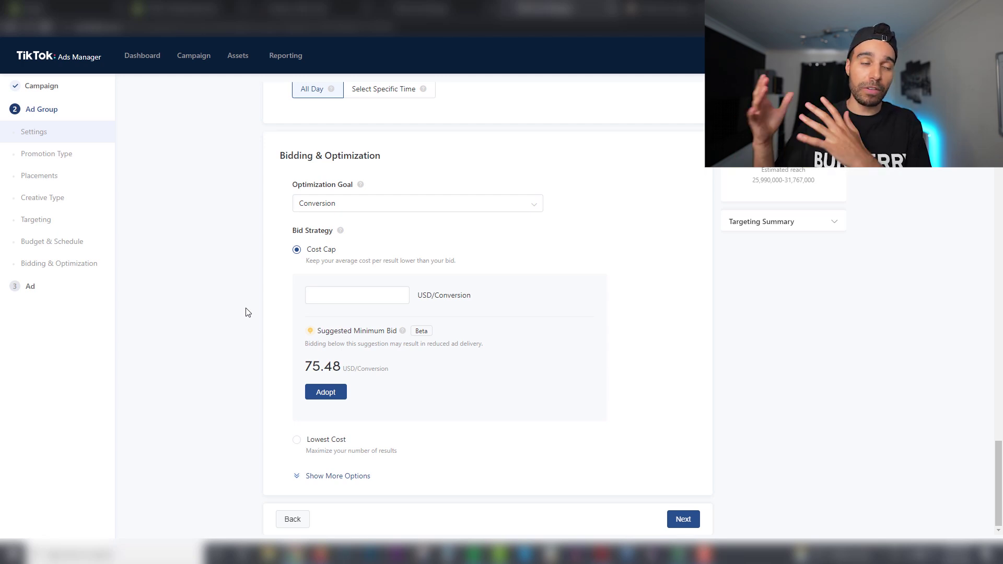
{"action": "left_click", "coordinate": [296, 440]}
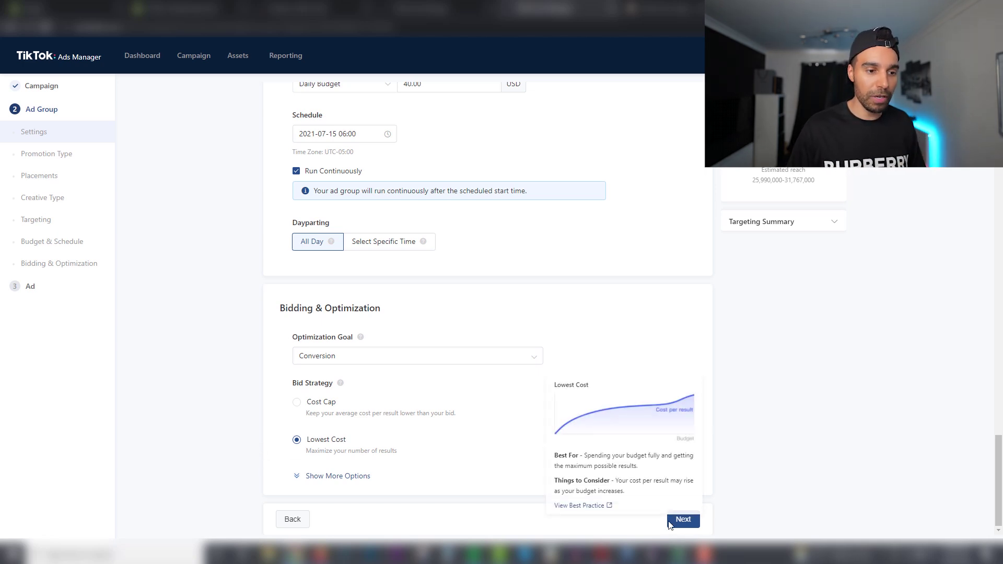
{"action": "left_click", "coordinate": [691, 522]}
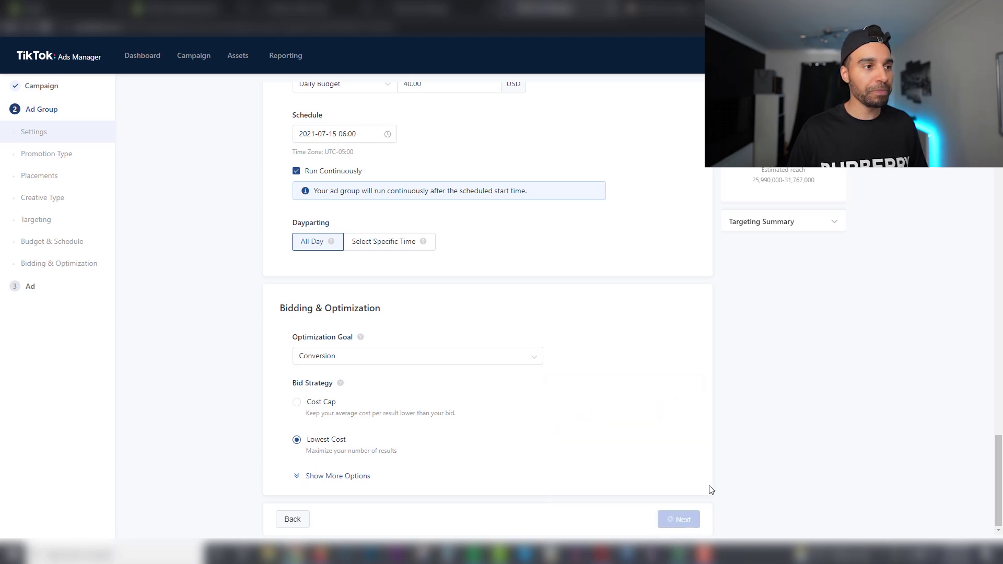
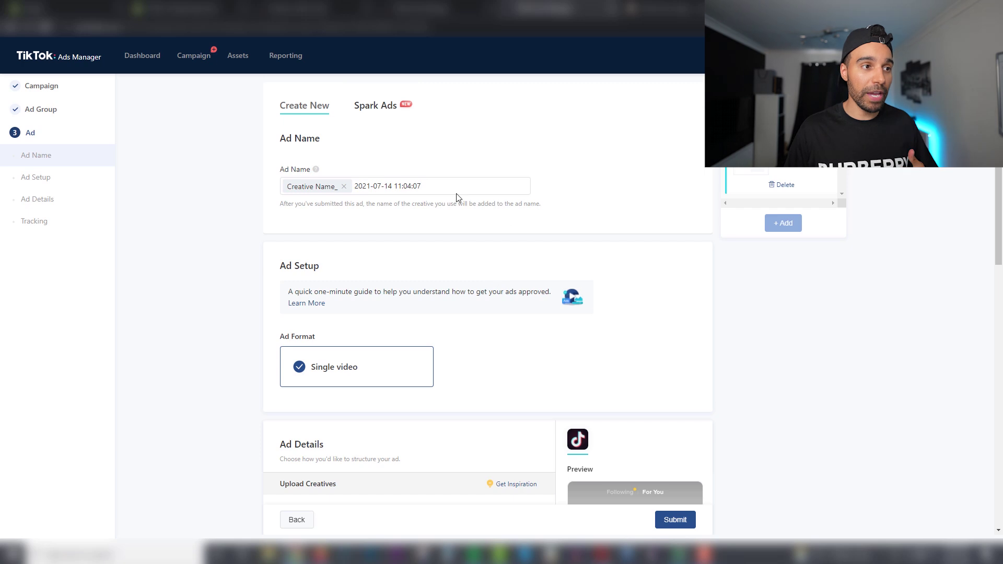
Step: Clear the default date and time text from the ad name
{"action": "key", "text": "BackSpace"}
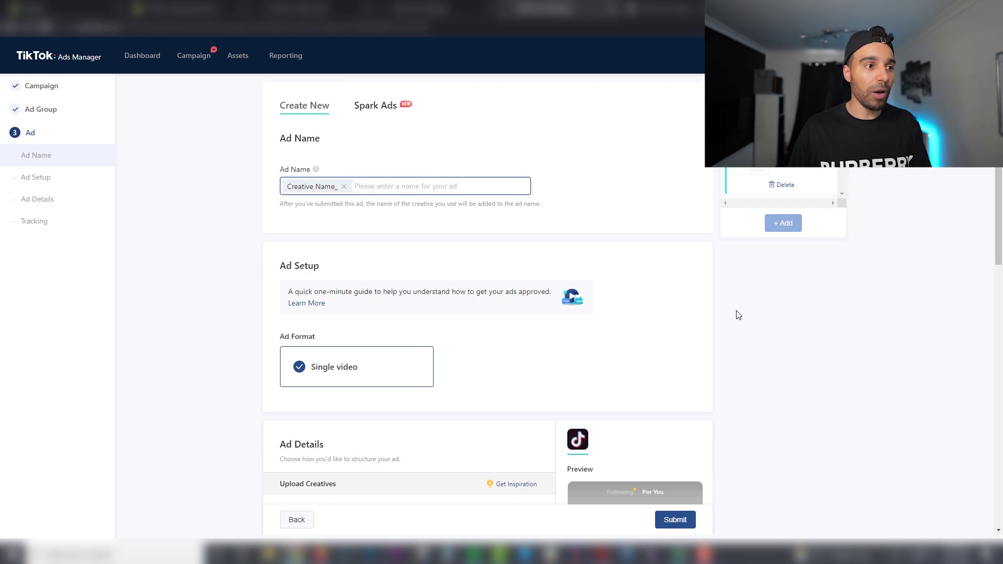
{"action": "scroll", "coordinate": [723, 321], "scroll_direction": "down", "scroll_amount": 3}
{"action": "scroll", "coordinate": [724, 321], "scroll_direction": "up", "scroll_amount": 3}
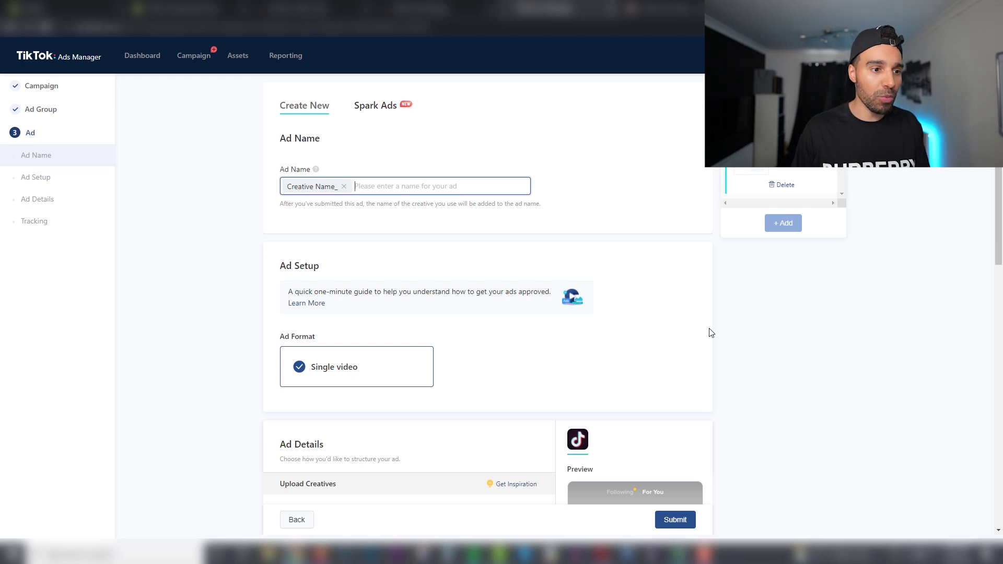
Step: Add the video "TikTok Ad Example - 1.mp4" from the video library as the ad creative
{"action": "scroll", "coordinate": [710, 333], "scroll_direction": "down", "scroll_amount": 5}
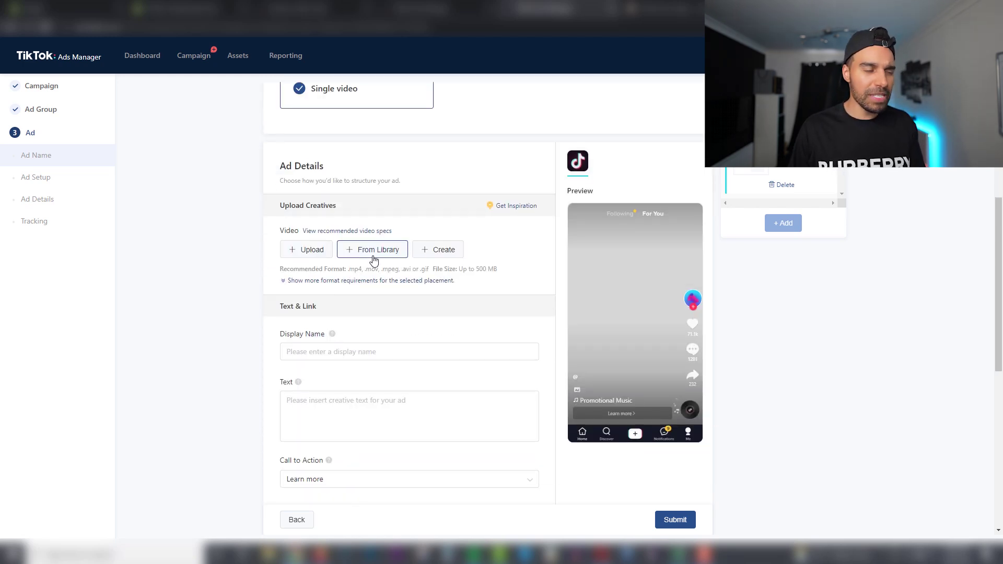
{"action": "left_click", "coordinate": [374, 252]}
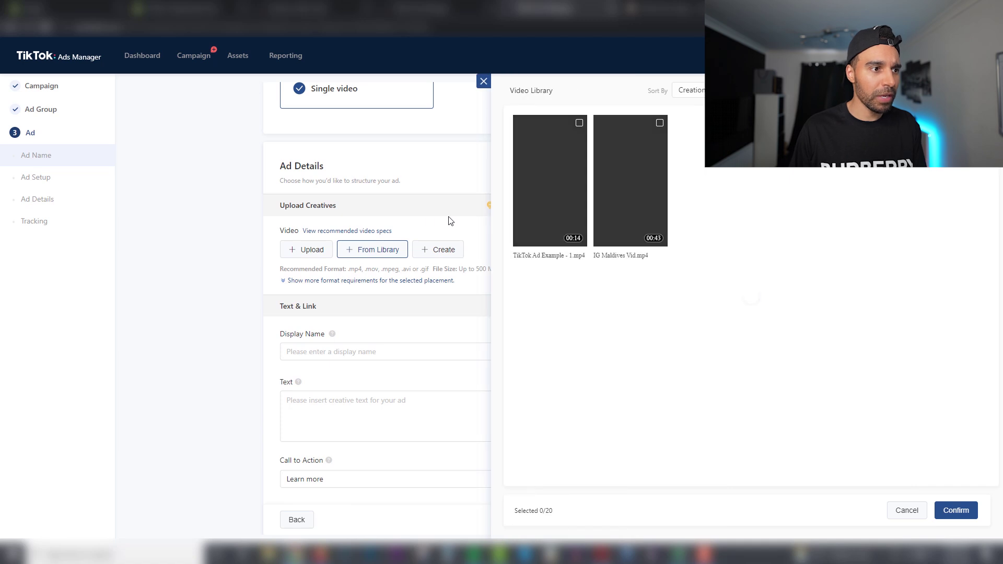
{"action": "left_click", "coordinate": [556, 186]}
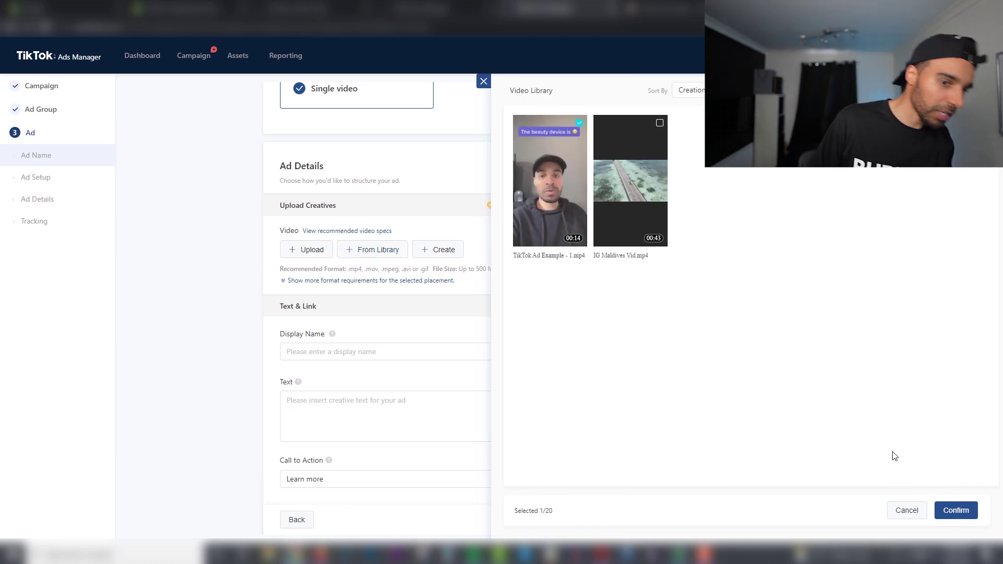
{"action": "left_click", "coordinate": [956, 510]}
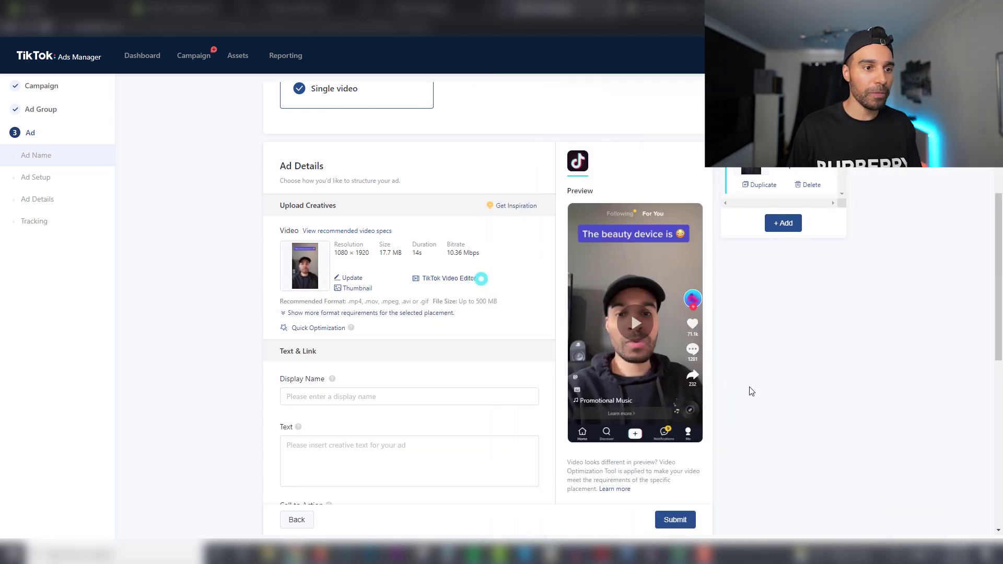
Step: Play the ad preview to check how the video looks on TikTok
{"action": "scroll", "coordinate": [609, 284], "scroll_direction": "down", "scroll_amount": 2}
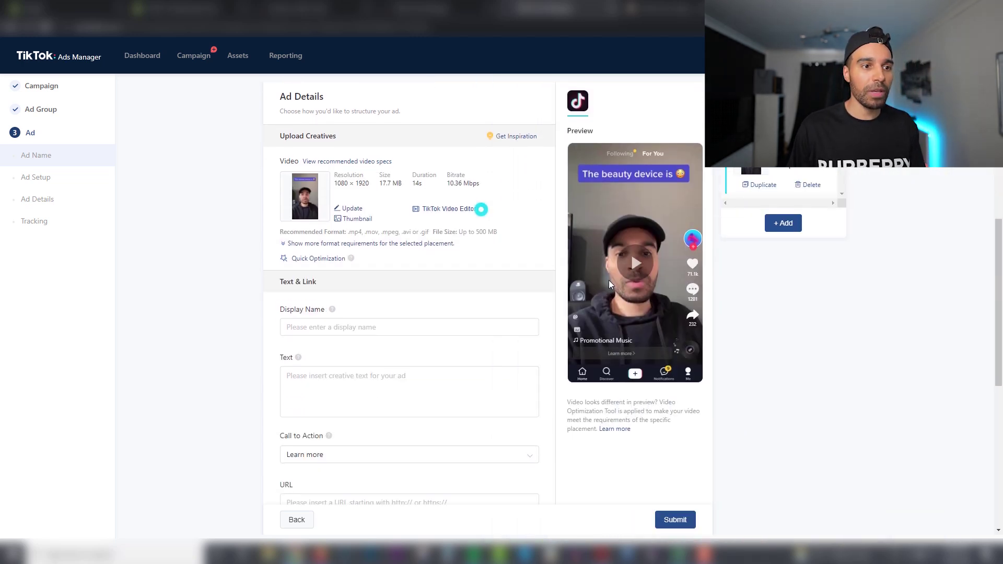
{"action": "left_click", "coordinate": [640, 269]}
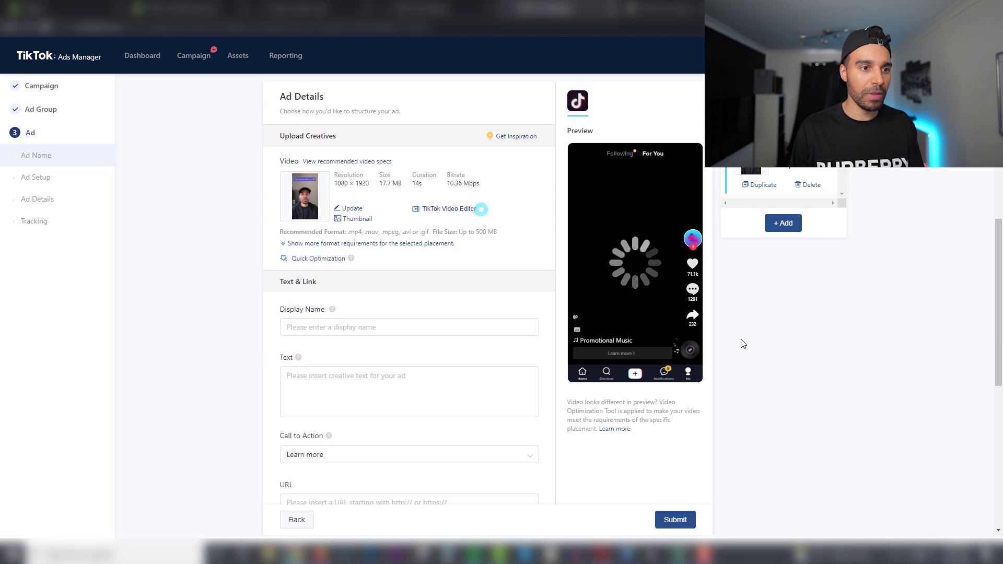
{"action": "left_click", "coordinate": [650, 269]}
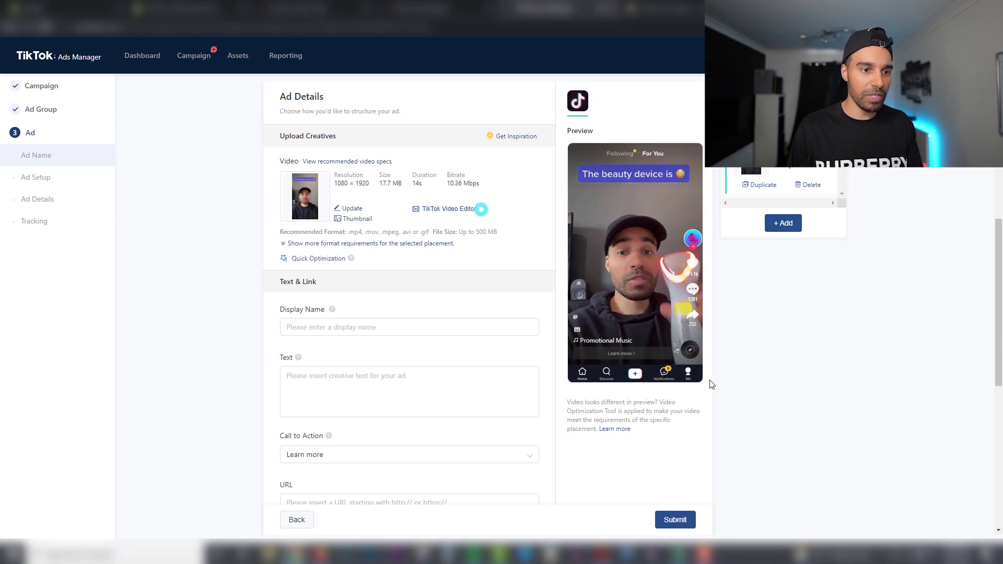
{"action": "scroll", "coordinate": [758, 412], "scroll_direction": "up", "scroll_amount": 1}
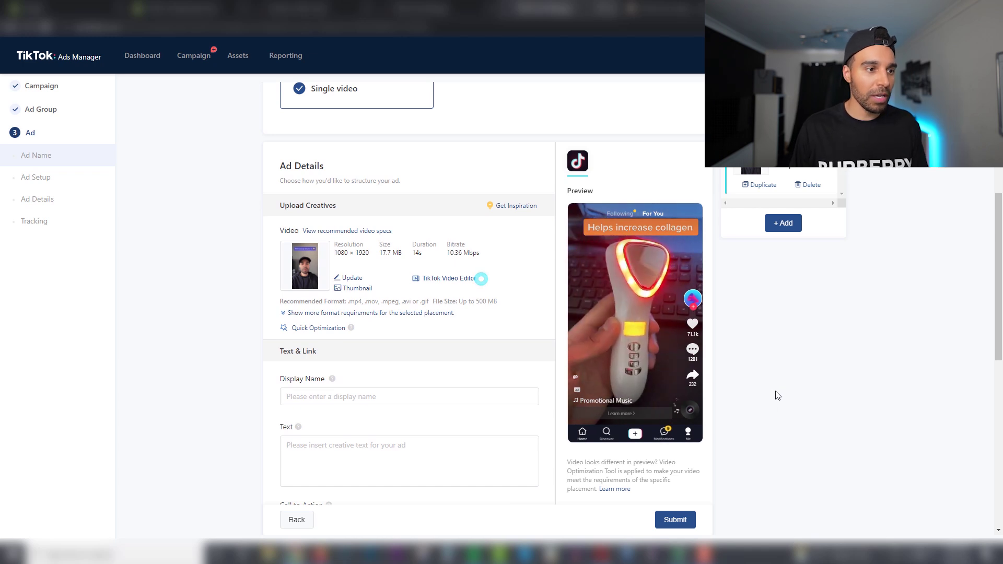
{"action": "scroll", "coordinate": [776, 397], "scroll_direction": "down", "scroll_amount": 1}
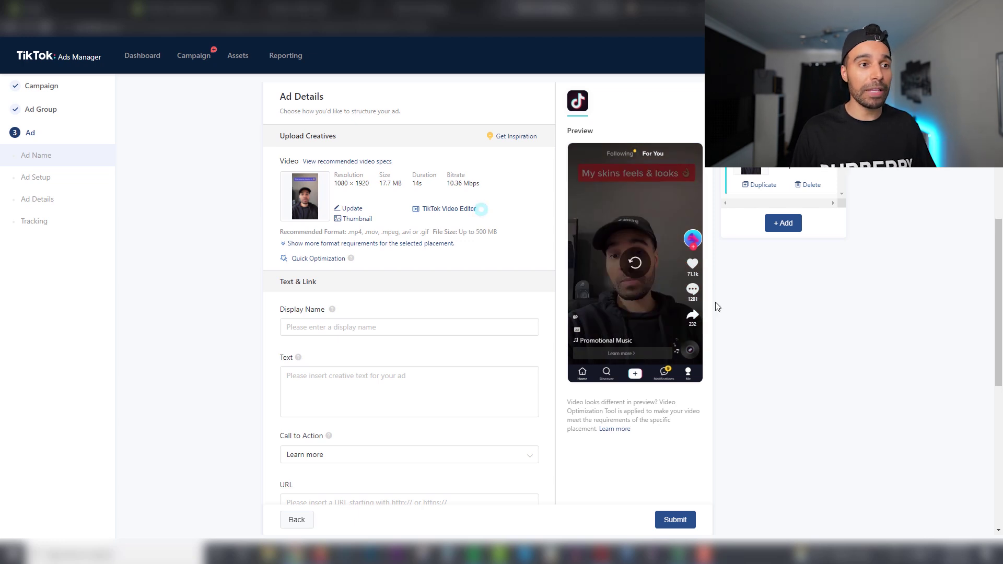
Step: Set the ad's display name to "Store" and its text to "50% Off today"
{"action": "left_click", "coordinate": [313, 330]}
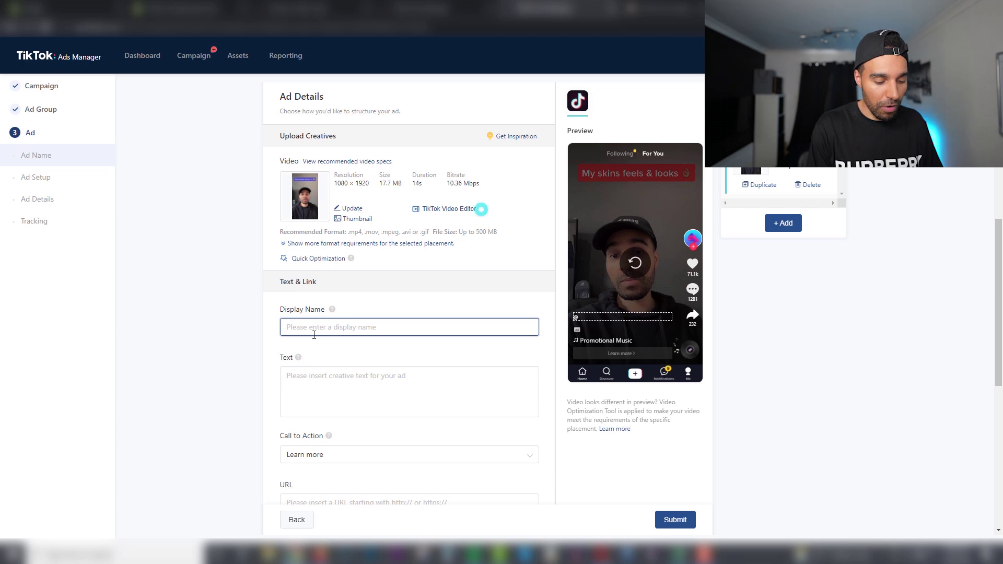
{"action": "type", "text": "Store"}
{"action": "key", "text": "Tab"}
{"action": "scroll", "coordinate": [264, 379], "scroll_direction": "down", "scroll_amount": 3}
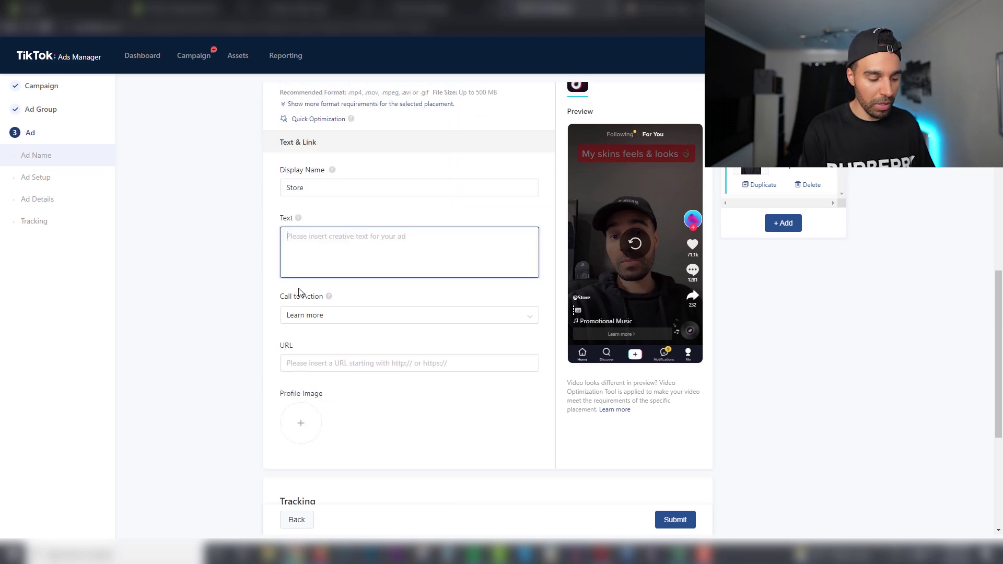
{"action": "type", "text": "B"}
{"action": "key", "text": "BackSpace"}
{"action": "type", "text": "Bu"}
{"action": "key", "text": "BackSpace"}
{"action": "key", "text": "BackSpace"}
{"action": "type", "text": "50% Off today"}
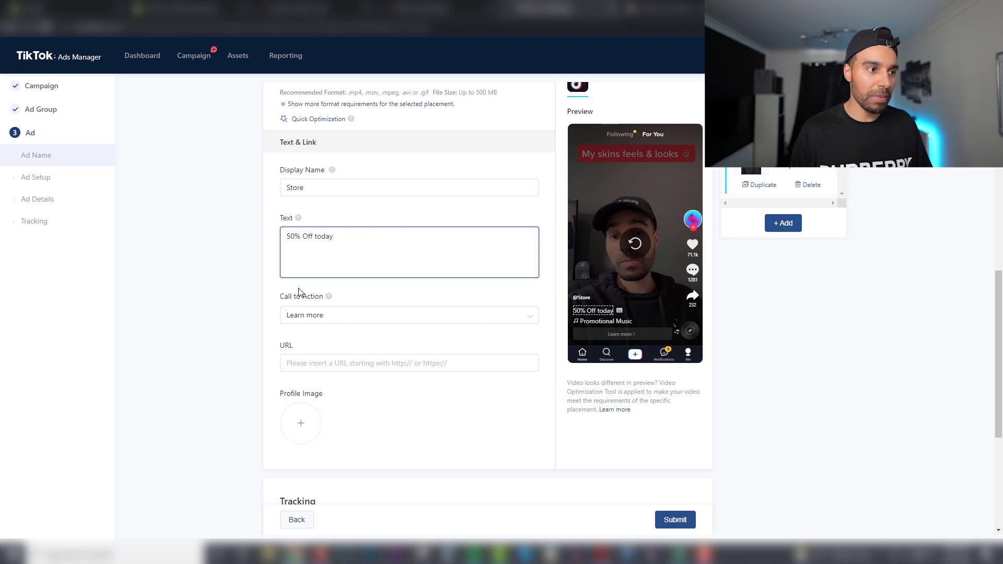
{"action": "left_click", "coordinate": [324, 318]}
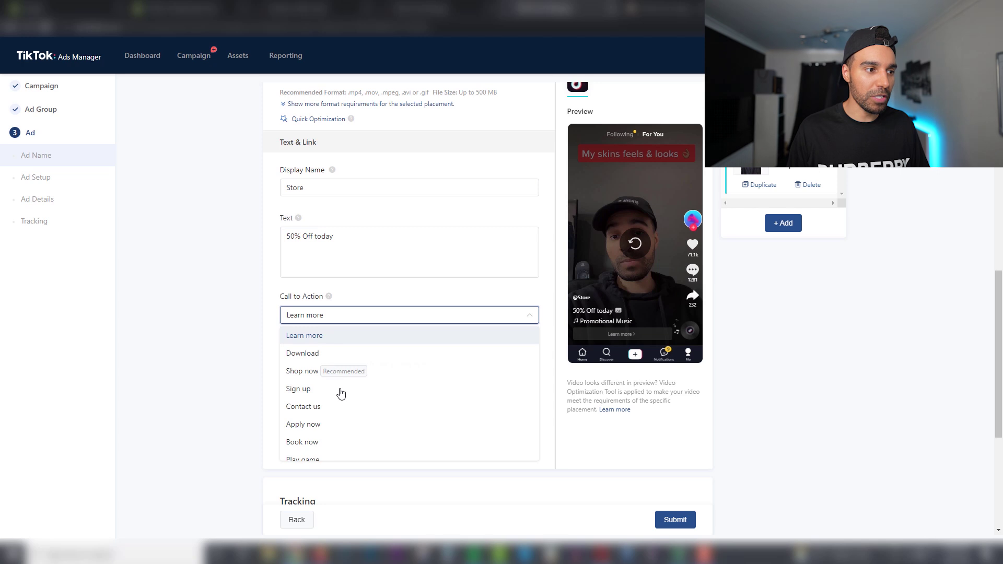
{"action": "left_click", "coordinate": [296, 372]}
{"action": "left_click", "coordinate": [316, 364]}
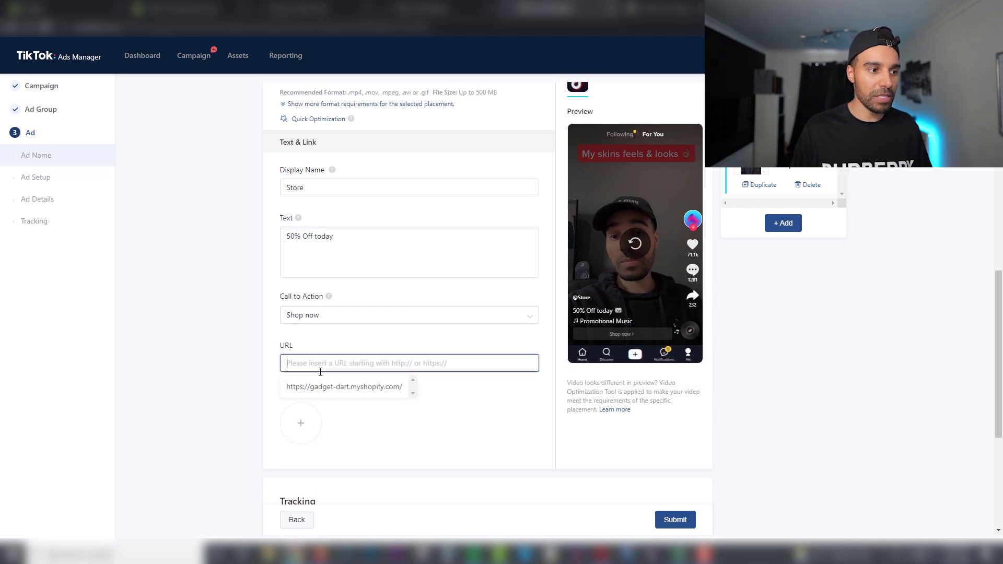
{"action": "left_click", "coordinate": [325, 393]}
{"action": "scroll", "coordinate": [235, 370], "scroll_direction": "down", "scroll_amount": 4}
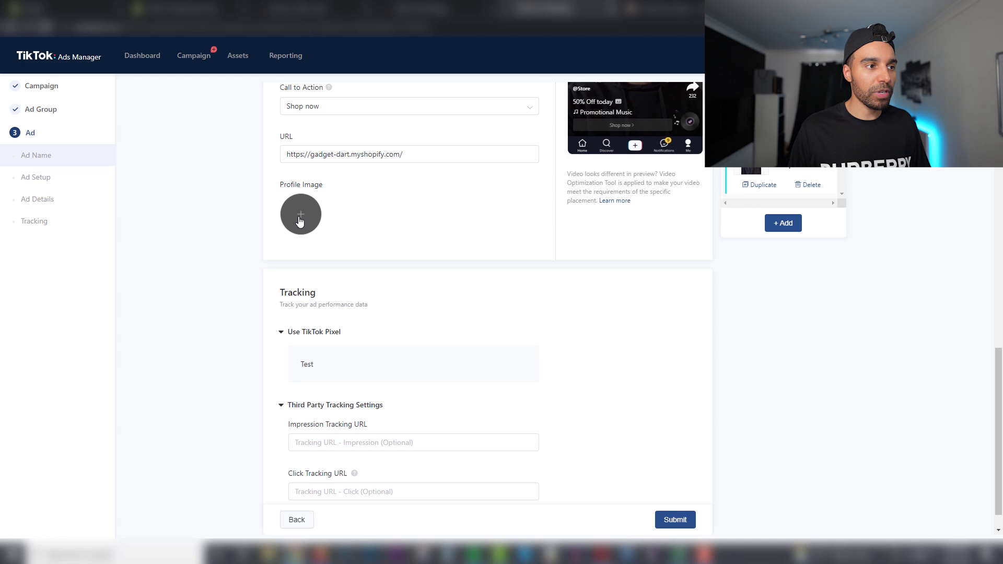
{"action": "scroll", "coordinate": [198, 294], "scroll_direction": "down", "scroll_amount": 1}
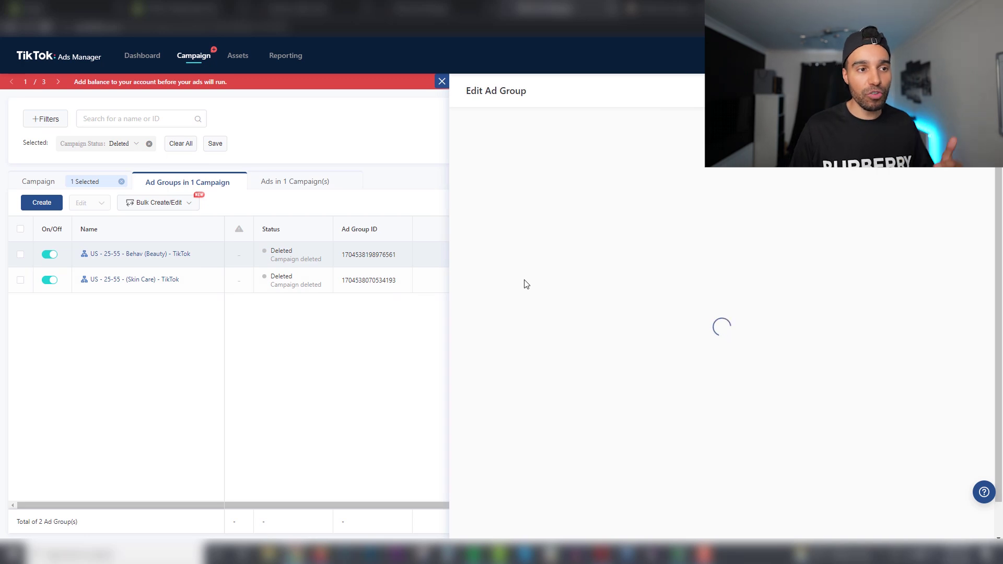
Step: Review the targeting of the "US - 25-55 - Behav (Beauty) - TikTok" ad group and expand its video interaction behaviors
{"action": "scroll", "coordinate": [526, 284], "scroll_direction": "down", "scroll_amount": 10}
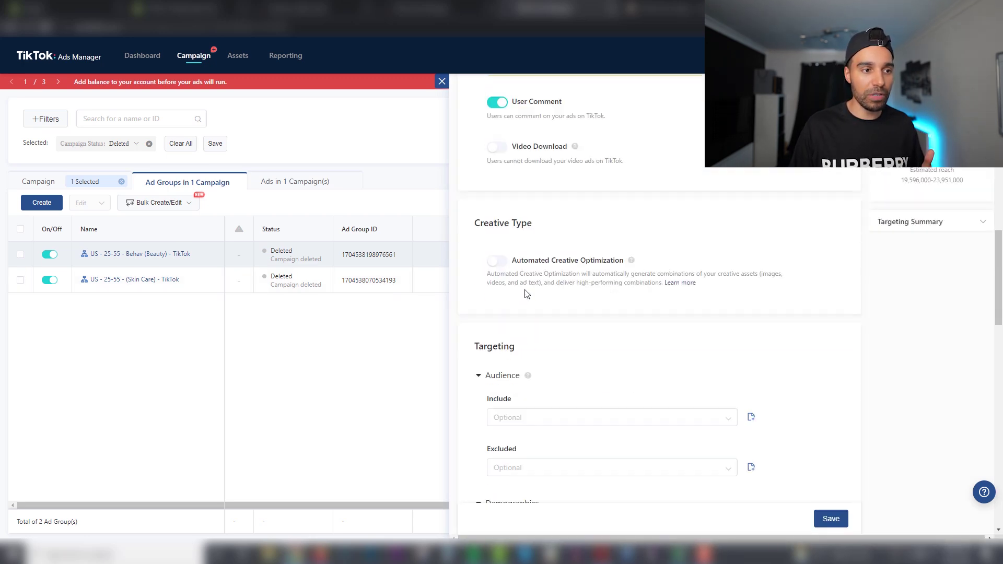
{"action": "scroll", "coordinate": [560, 320], "scroll_direction": "down", "scroll_amount": 10}
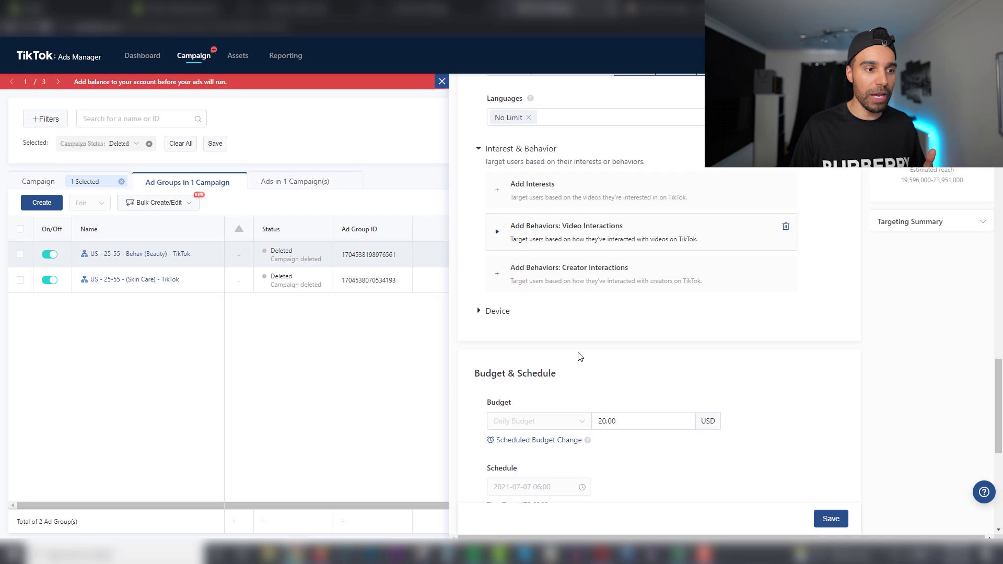
{"action": "scroll", "coordinate": [520, 275], "scroll_direction": "up", "scroll_amount": 3}
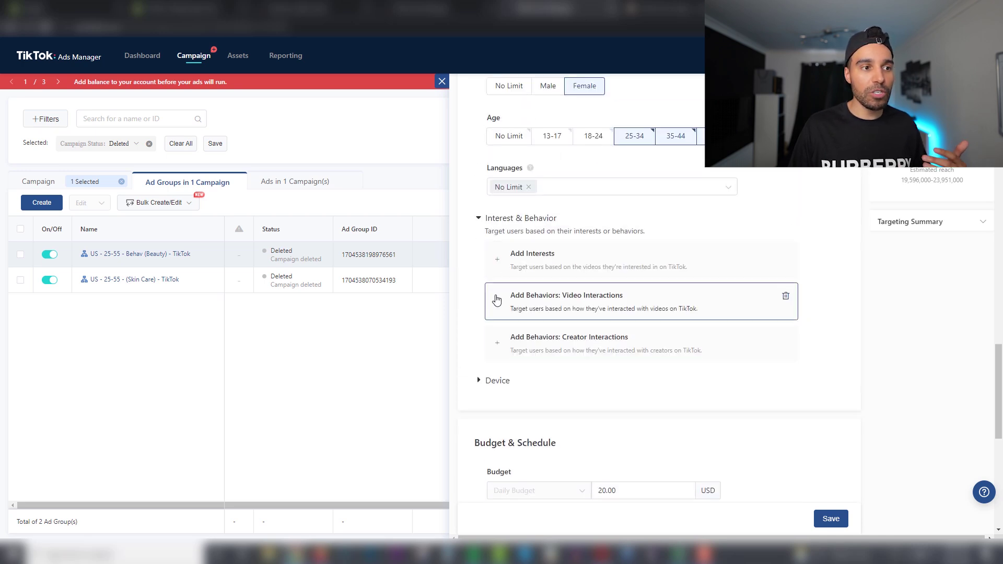
{"action": "left_click", "coordinate": [498, 263]}
{"action": "left_click", "coordinate": [498, 261]}
{"action": "left_click", "coordinate": [499, 302]}
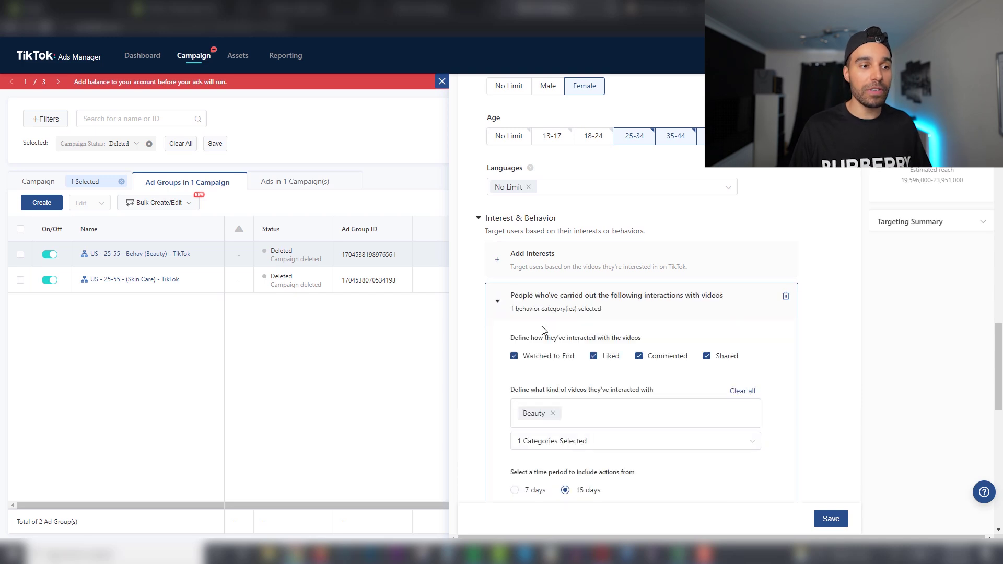
{"action": "scroll", "coordinate": [541, 337], "scroll_direction": "down", "scroll_amount": 1}
Step: Examine the Beauty & Style subcategories available for video interactions, collapse the behavior settings, and close the ad group without saving
{"action": "left_click", "coordinate": [570, 372]}
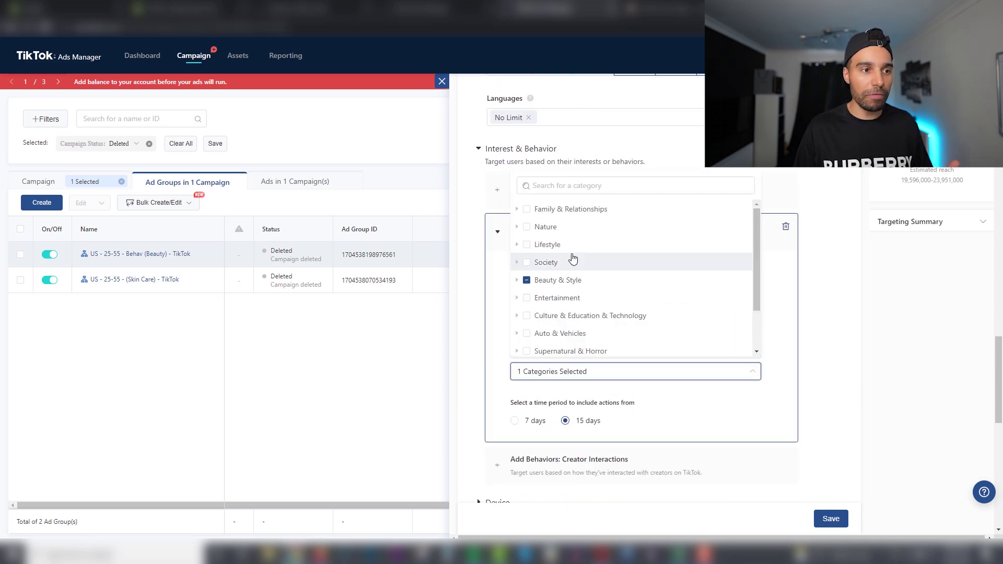
{"action": "left_click", "coordinate": [517, 282]}
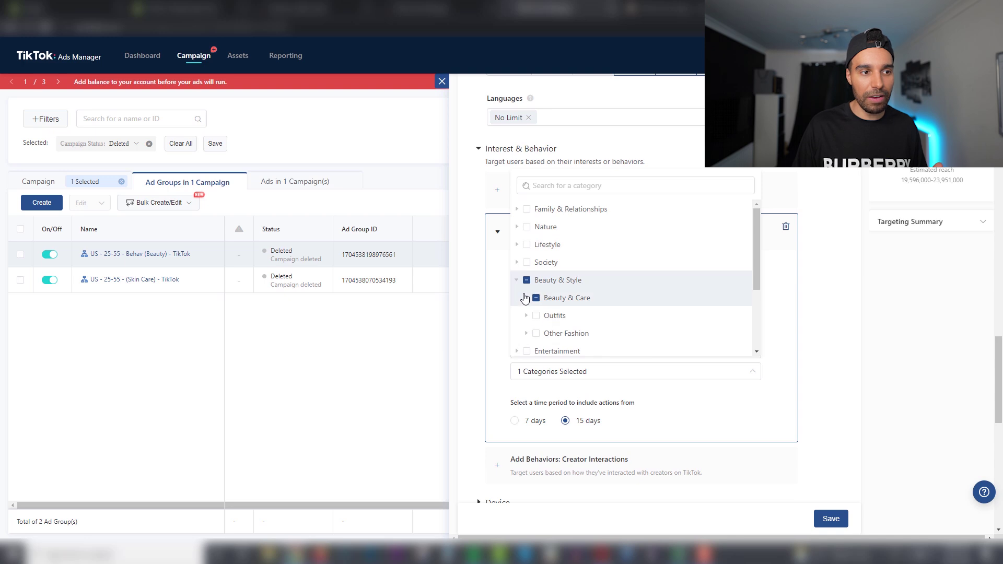
{"action": "scroll", "coordinate": [521, 295], "scroll_direction": "down", "scroll_amount": 1}
{"action": "left_click", "coordinate": [517, 211]}
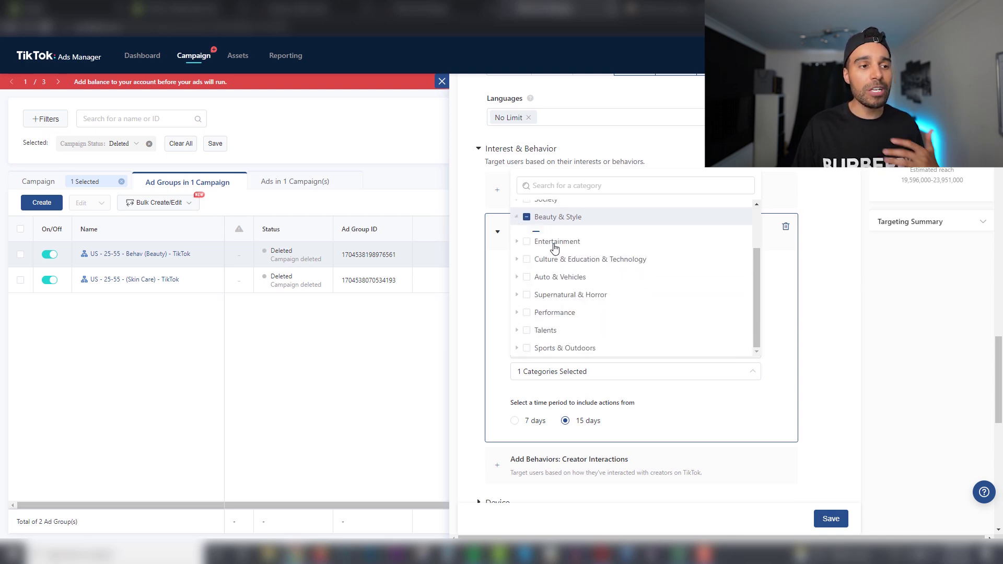
{"action": "left_click", "coordinate": [849, 305]}
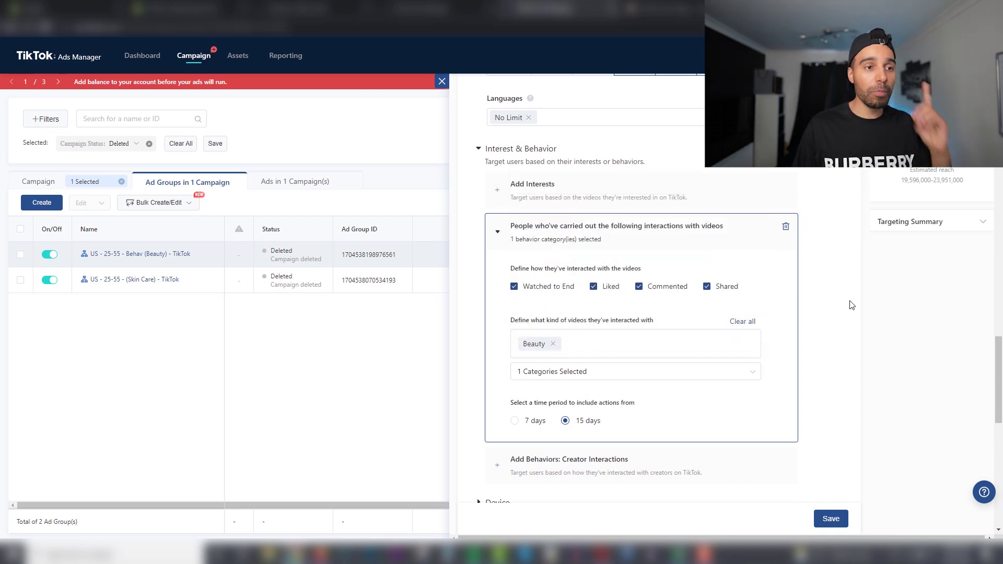
{"action": "left_click", "coordinate": [496, 234]}
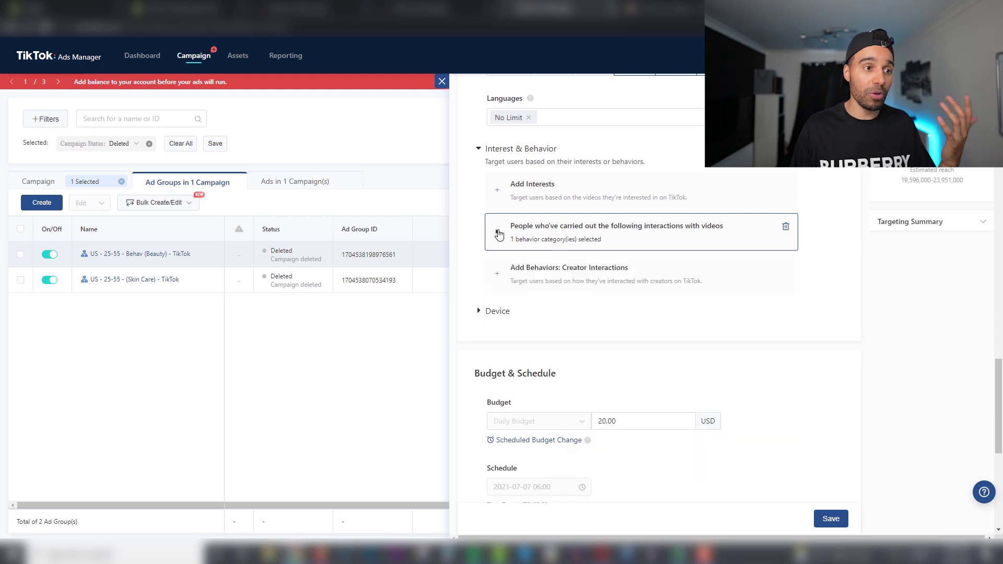
{"action": "left_click", "coordinate": [498, 275]}
{"action": "left_click", "coordinate": [498, 275]}
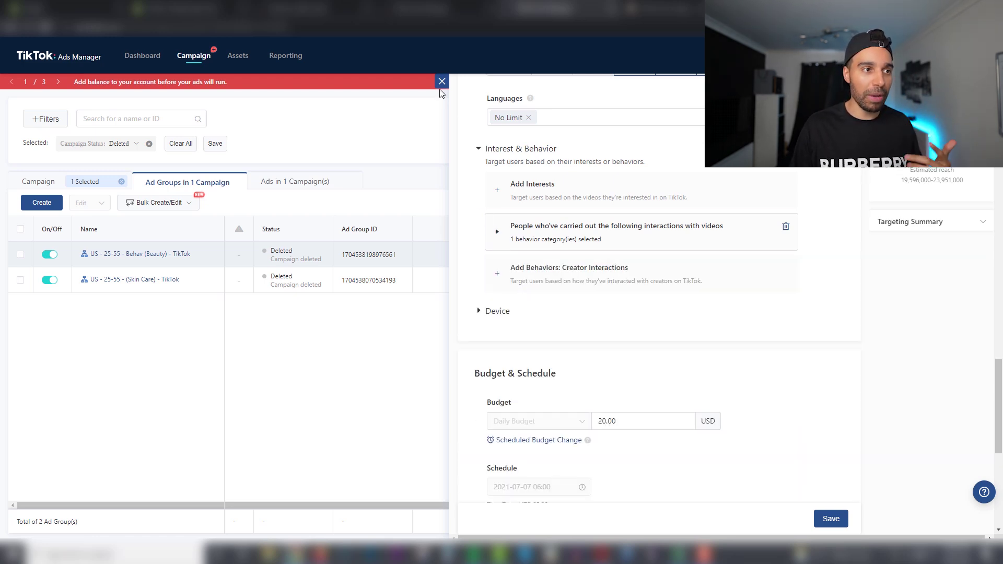
{"action": "left_click", "coordinate": [333, 355]}
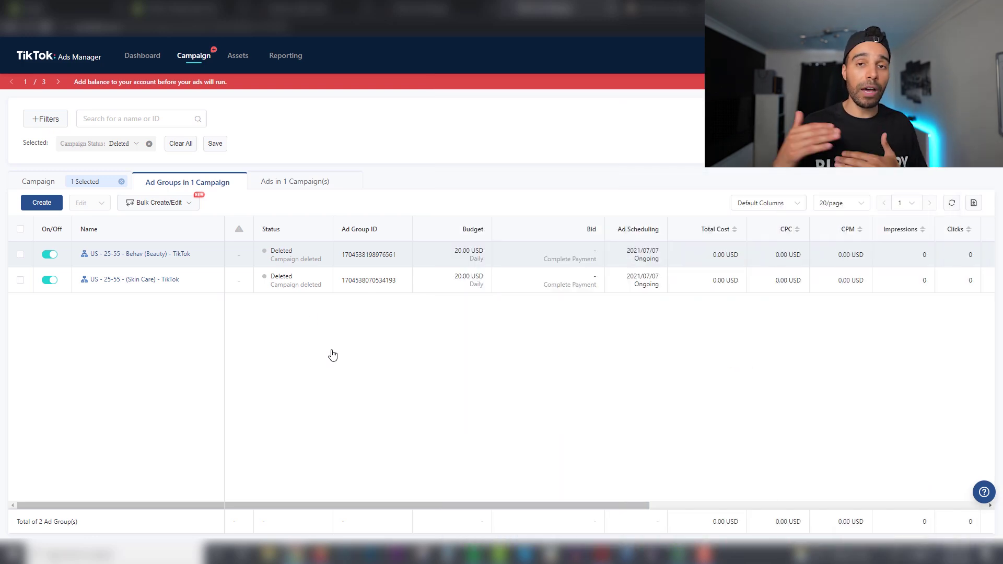